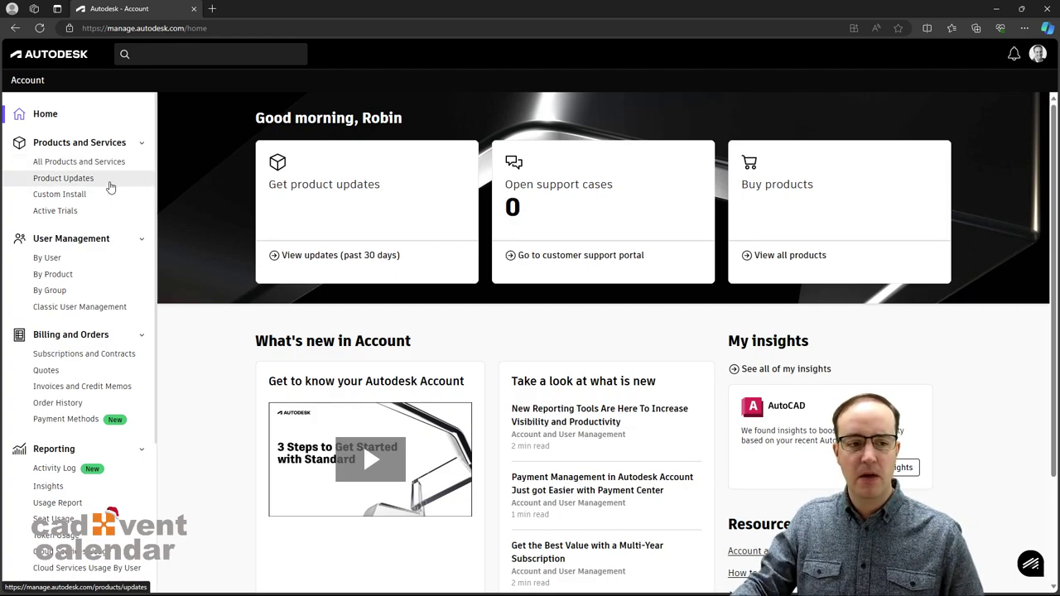
Step: Open the Usage Report in the account's reporting section
scroll(99, 232, down, 3)
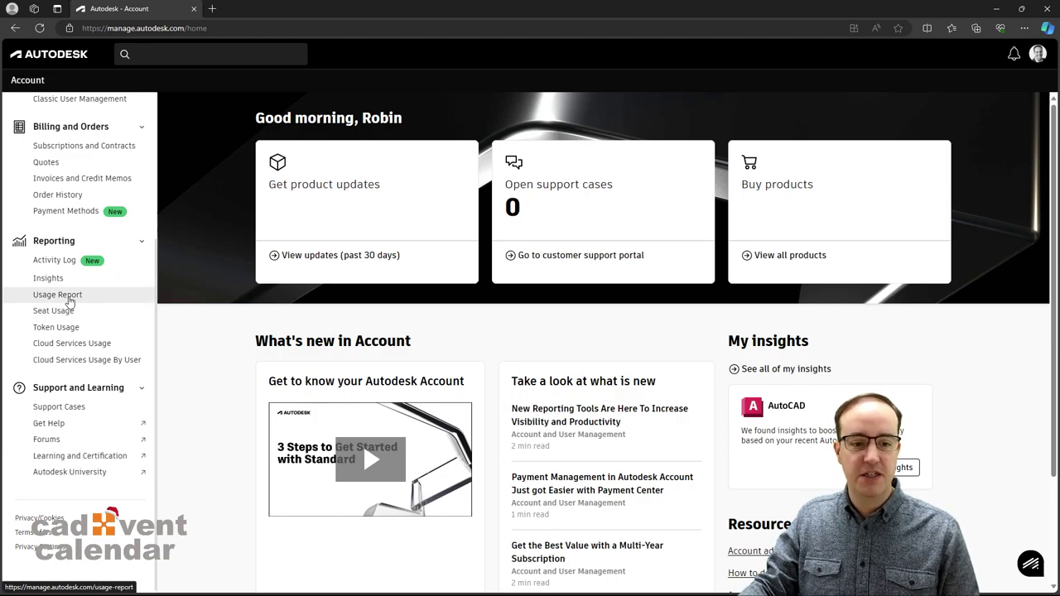
click(71, 303)
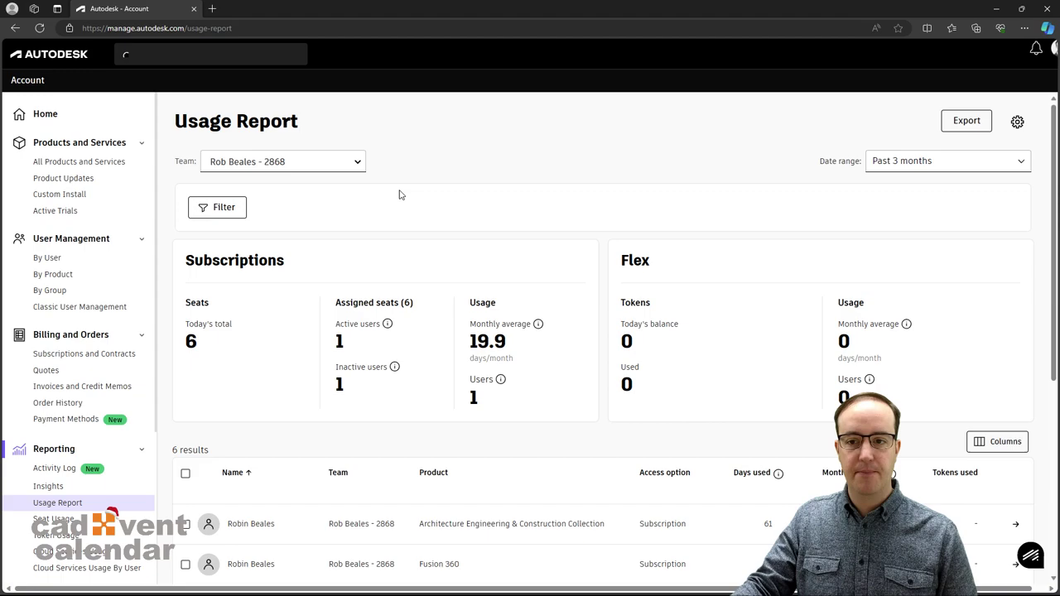
Step: Try to enter 01/01/2023 as the start date of the usage report's date range
click(899, 171)
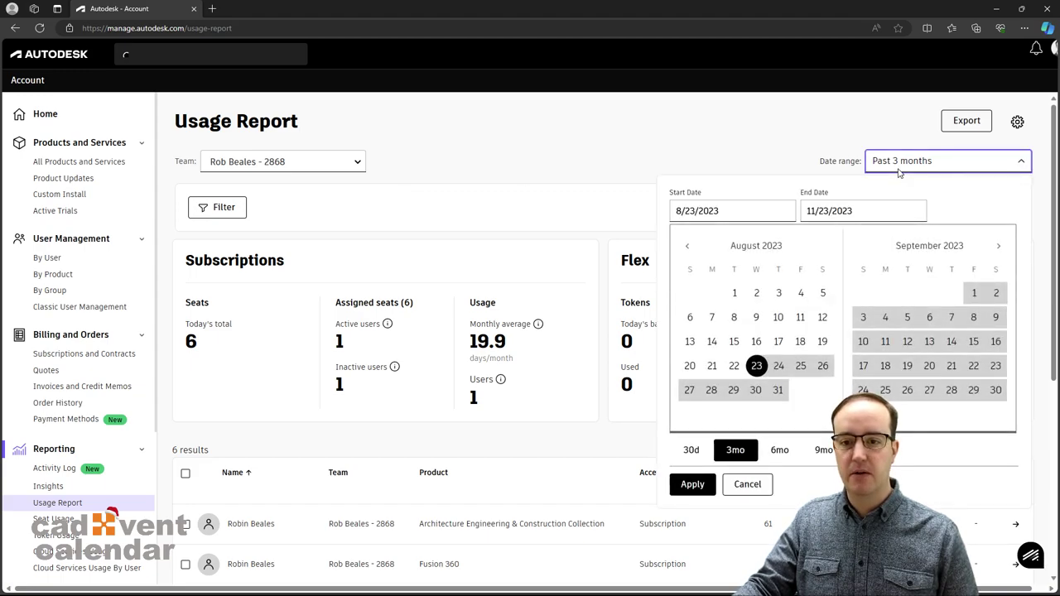
click(687, 210)
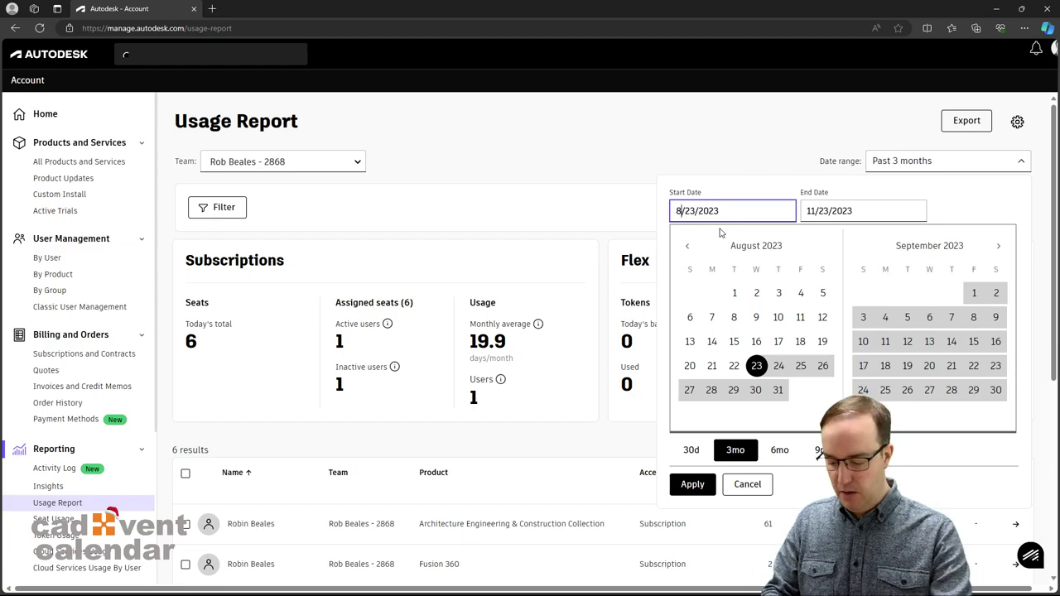
key(BackSpace)
text(01)
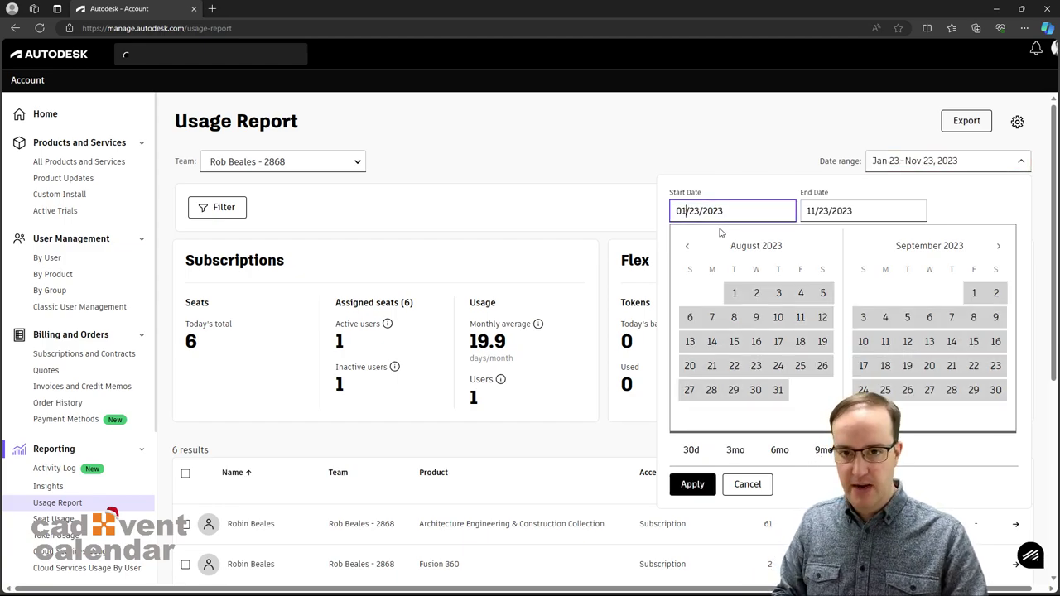
key(BackSpace)
key(BackSpace)
text(01)
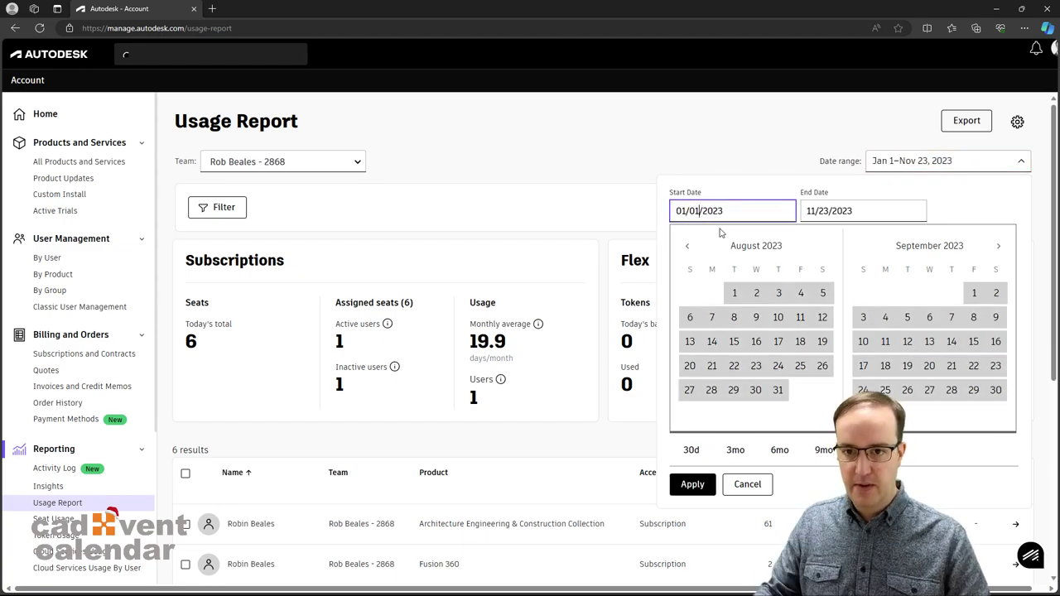
click(876, 210)
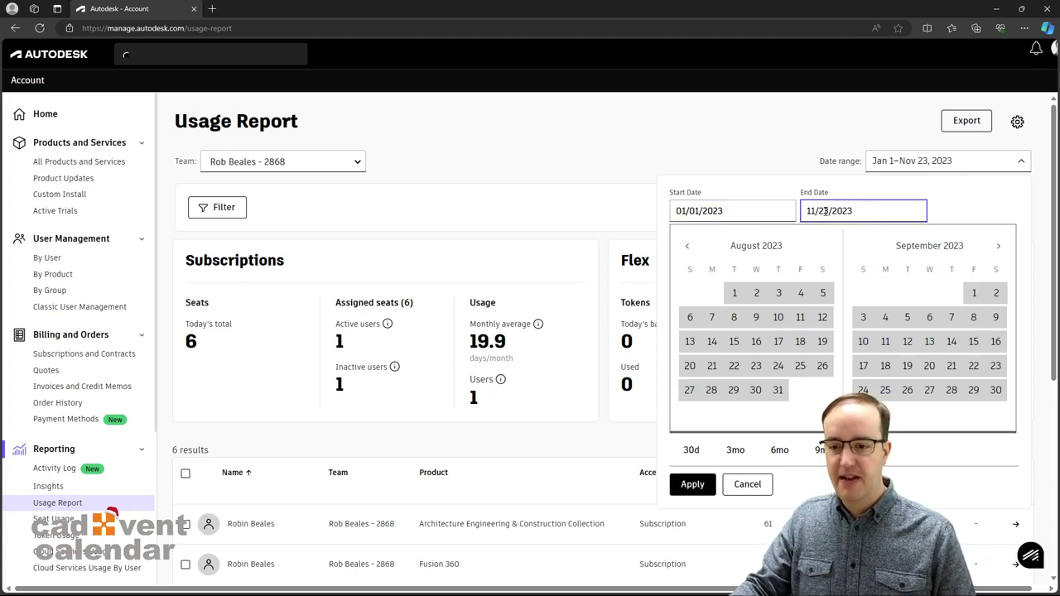
click(791, 153)
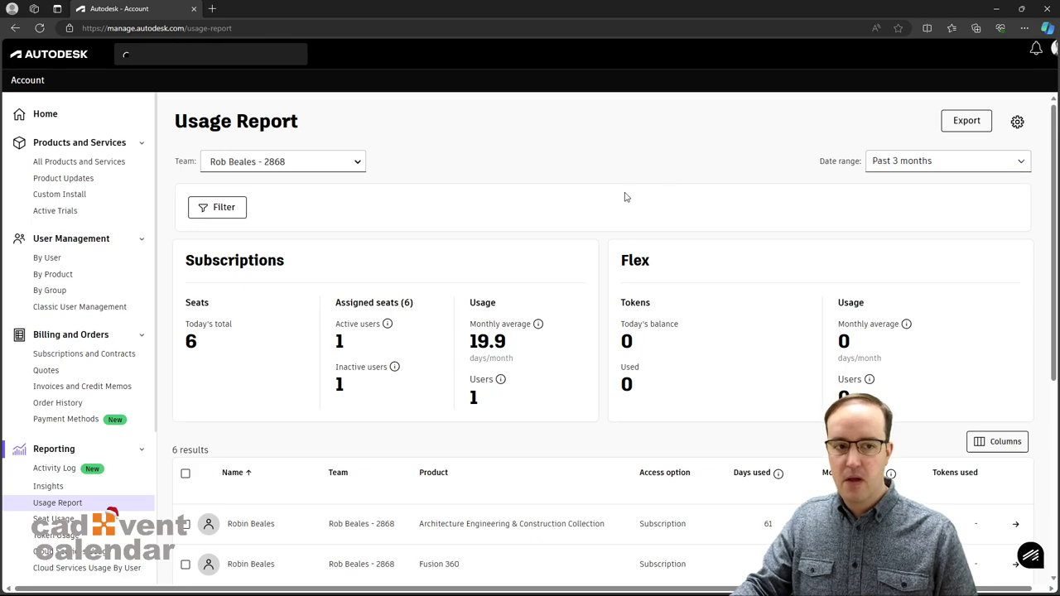
Step: Try to pick January 1, 2023 from the date range calendar as the start date
click(878, 168)
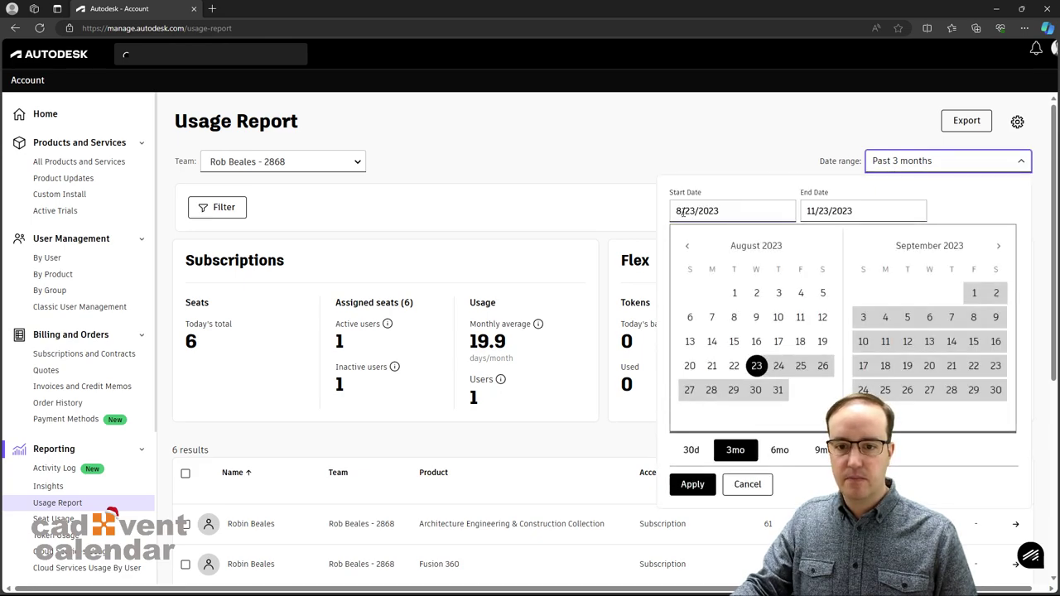
click(688, 247)
click(689, 247)
click(688, 247)
click(688, 247)
click(688, 247)
click(688, 246)
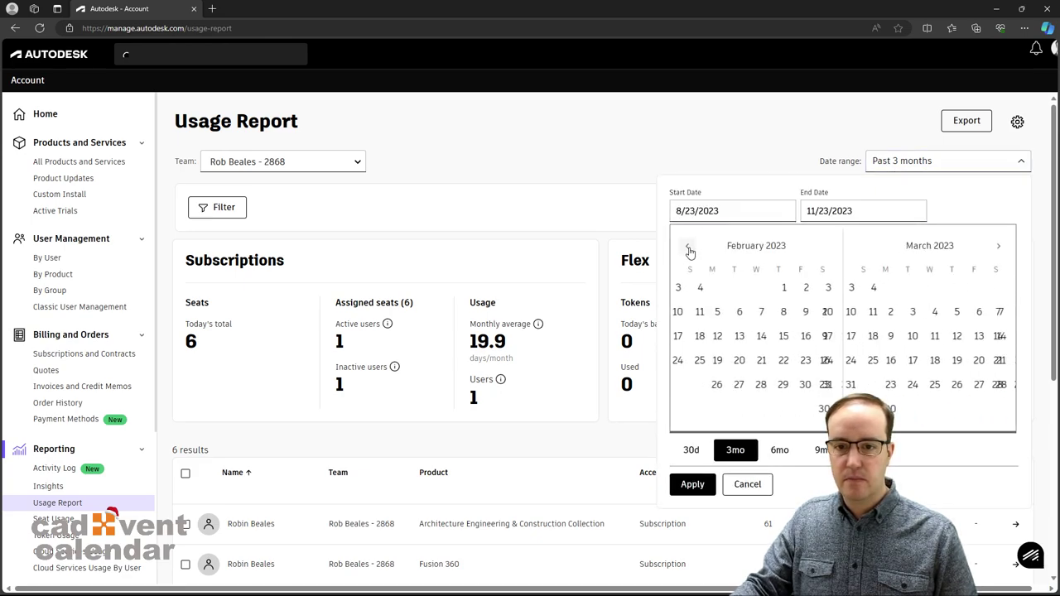
click(688, 246)
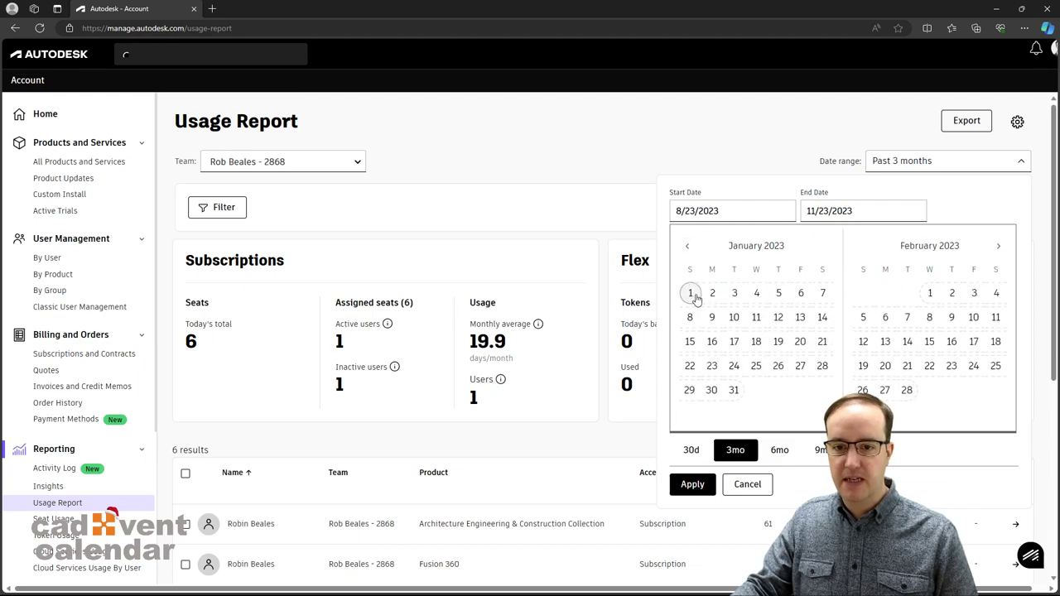
click(691, 294)
click(712, 170)
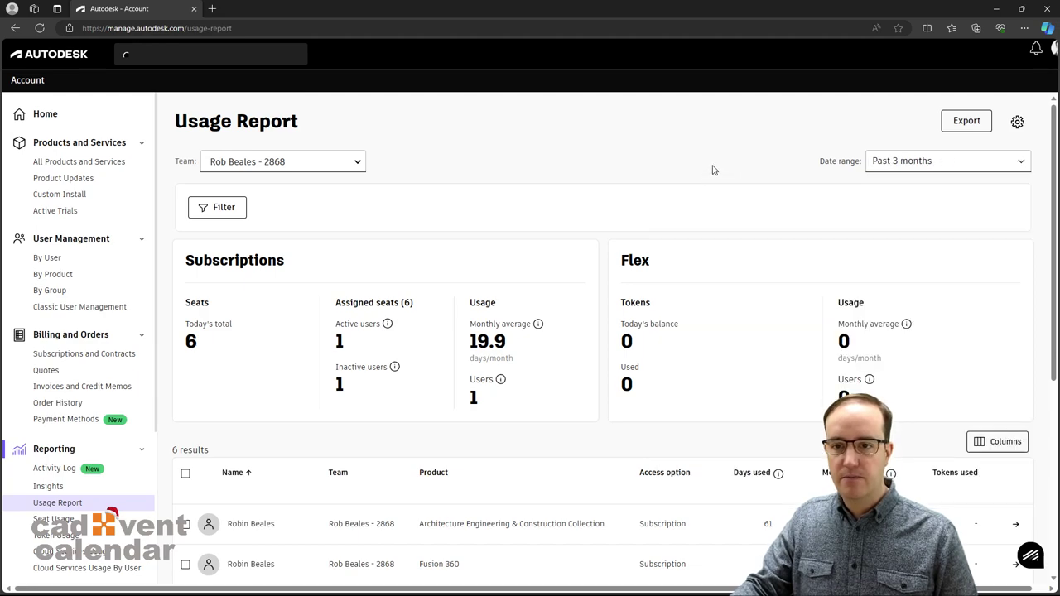
Step: Set the usage report's start date to January 1, 2023 and apply the date range
click(919, 169)
click(689, 248)
click(689, 248)
click(689, 247)
click(689, 248)
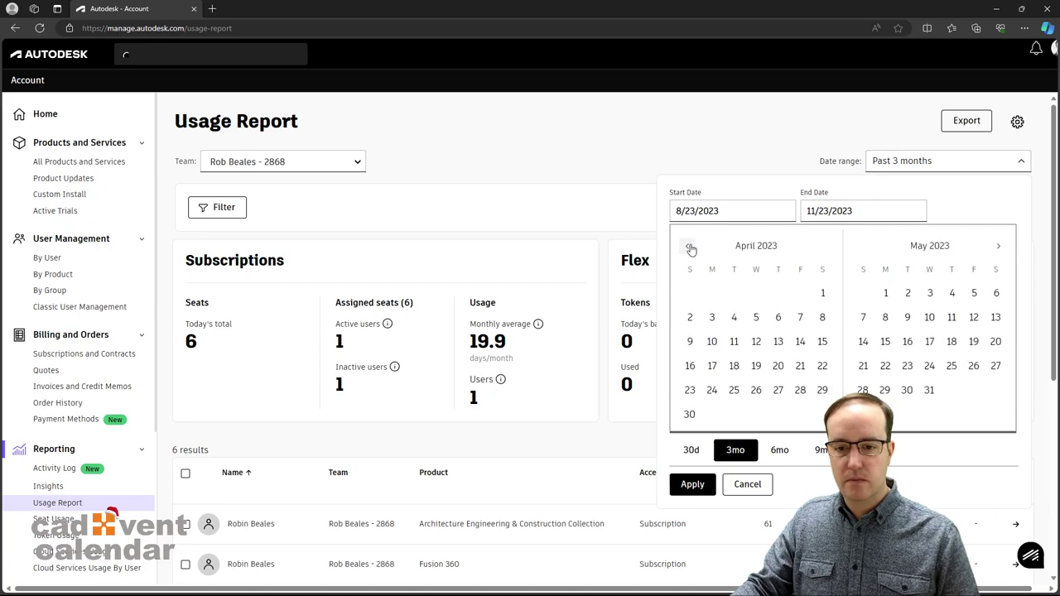
click(688, 248)
click(688, 248)
click(689, 247)
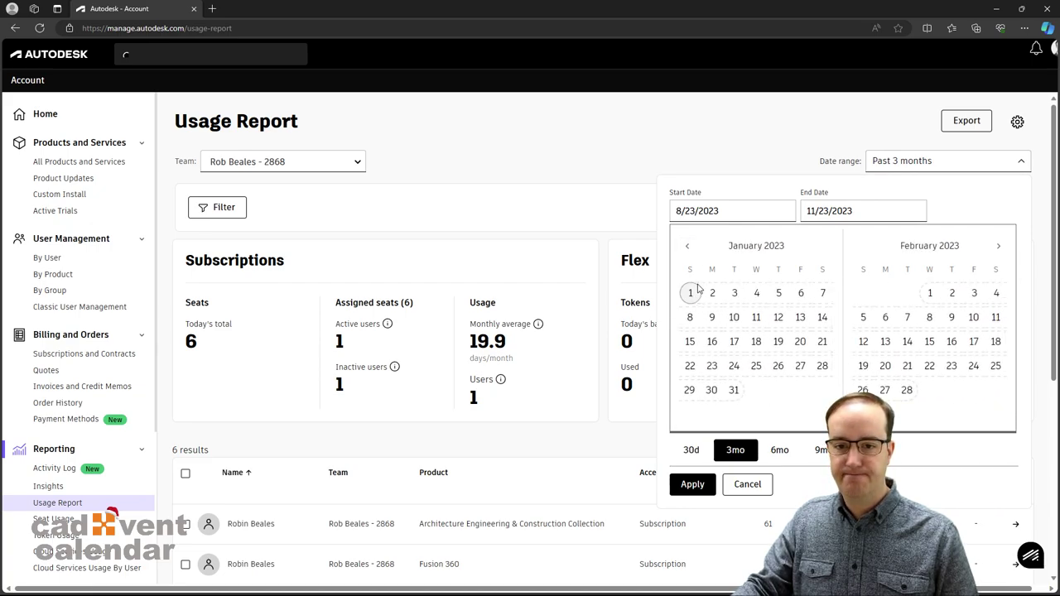
click(692, 293)
click(692, 484)
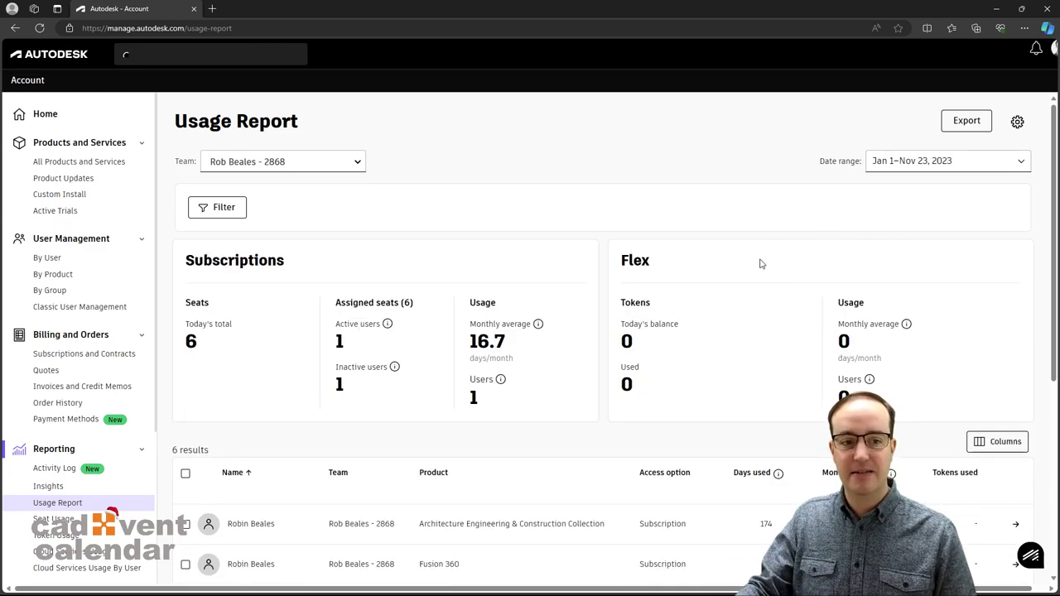
Step: Try out the Subscription and Flex access option filters, leaving both cleared
click(230, 213)
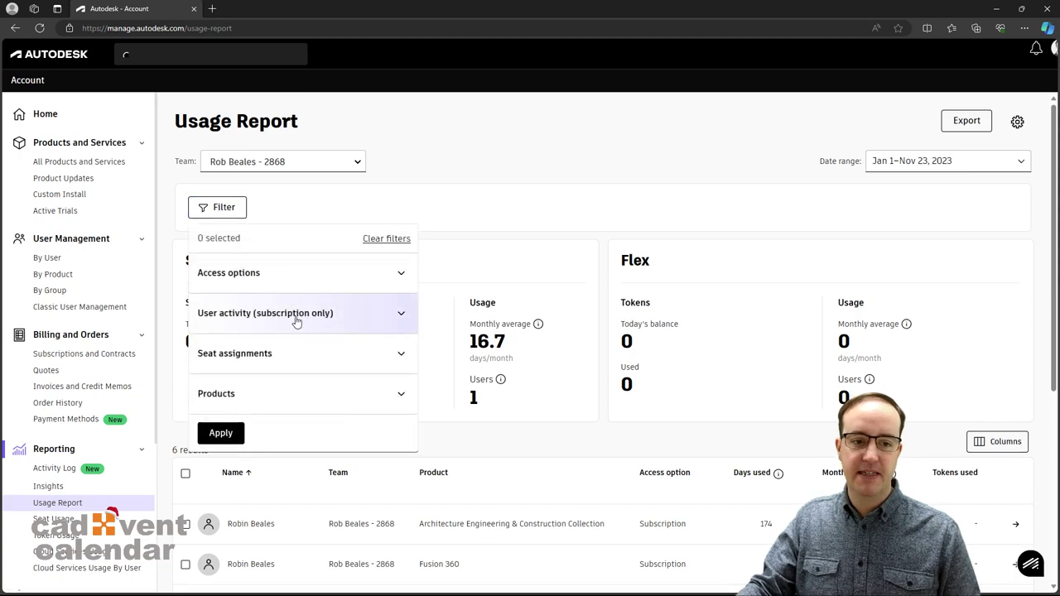
click(354, 276)
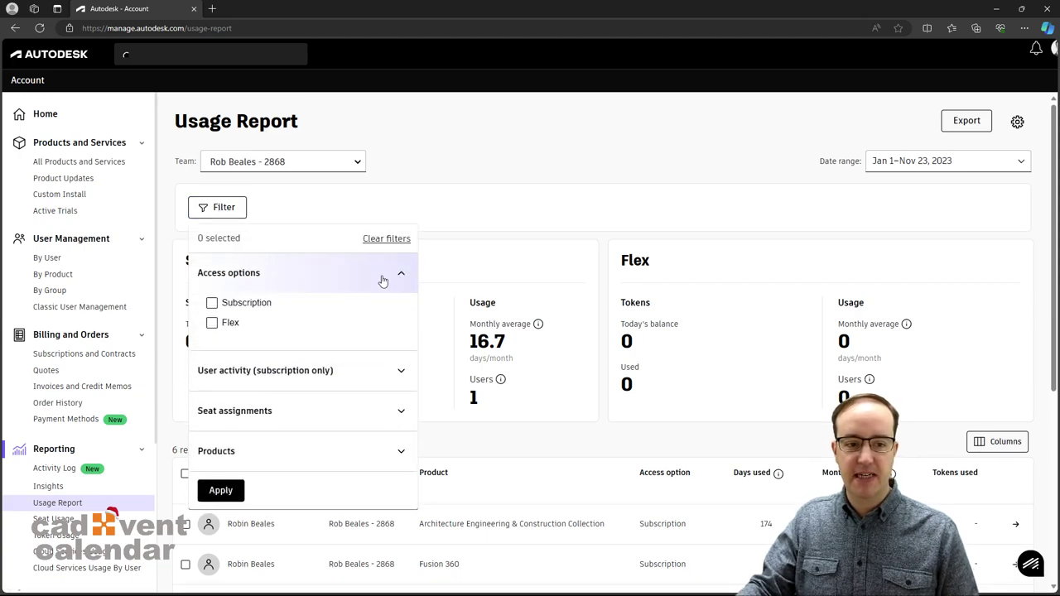
click(212, 303)
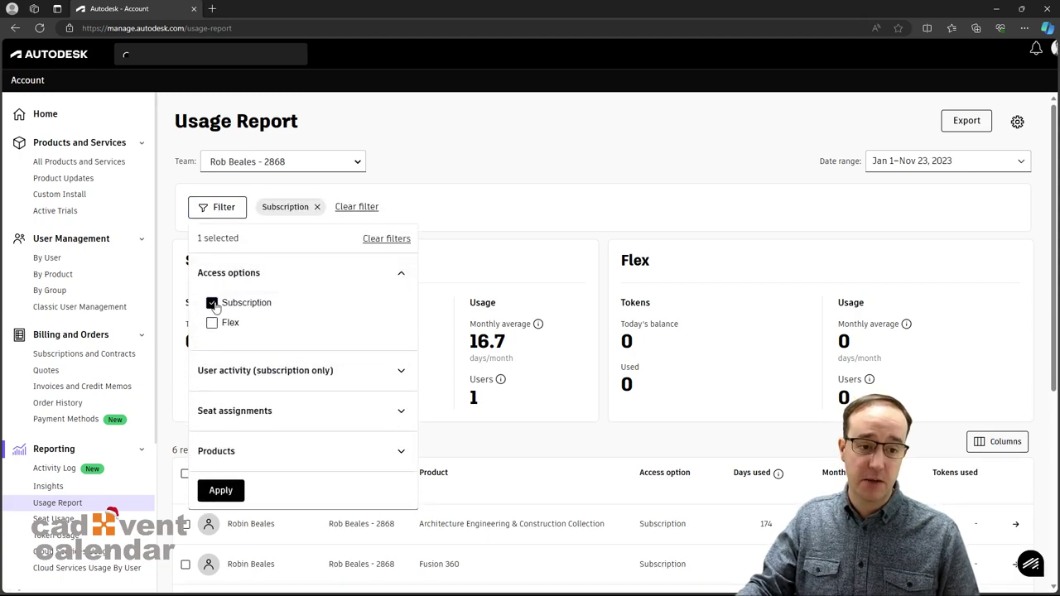
click(212, 323)
click(212, 323)
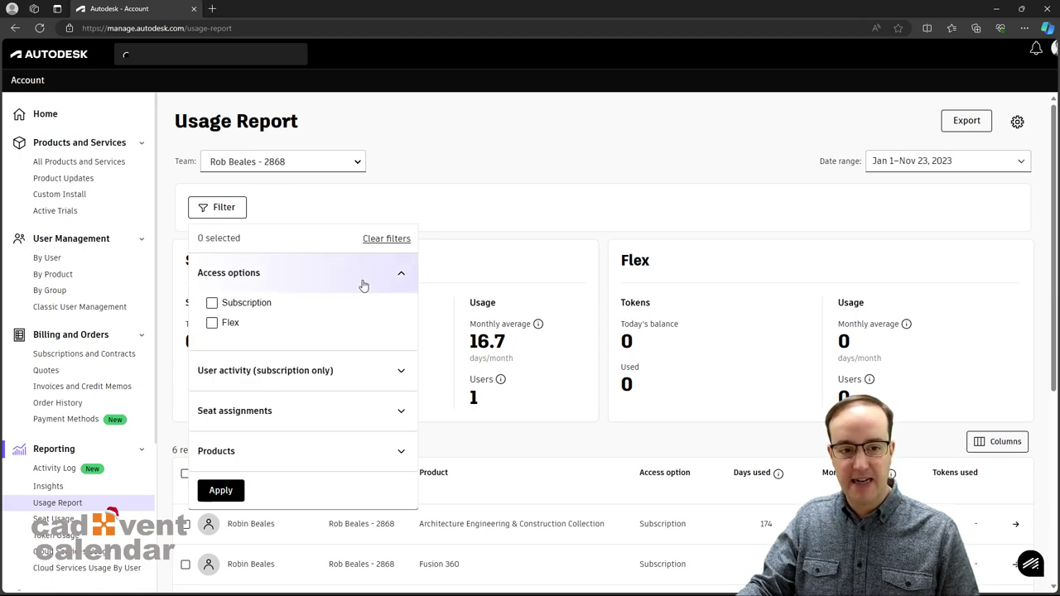
Step: Examine the User activity and Seat assignments filter categories and close the filter options without applying any
click(394, 373)
click(396, 375)
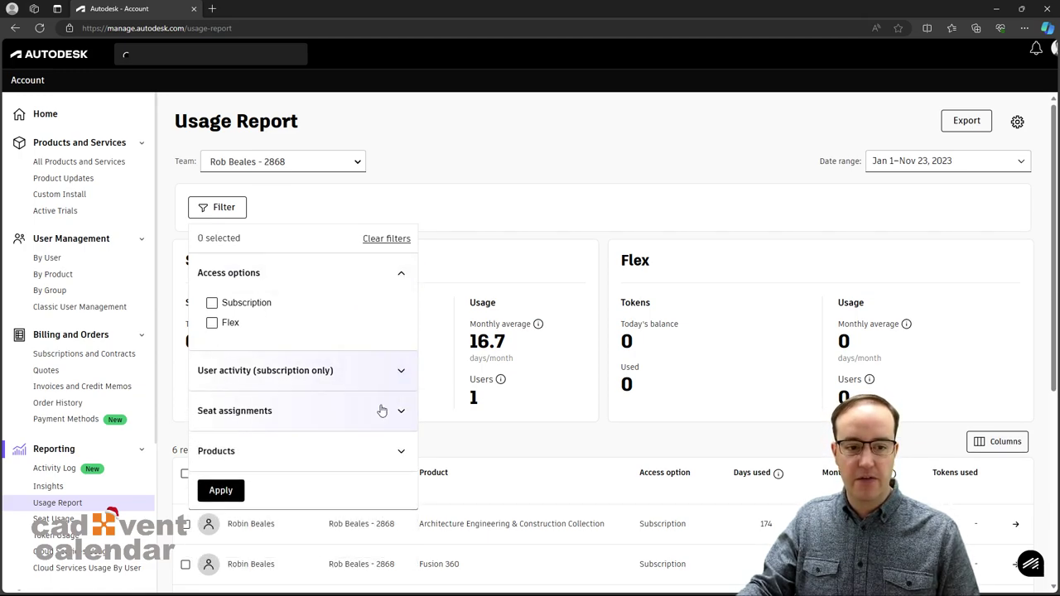
click(377, 410)
click(378, 411)
click(365, 218)
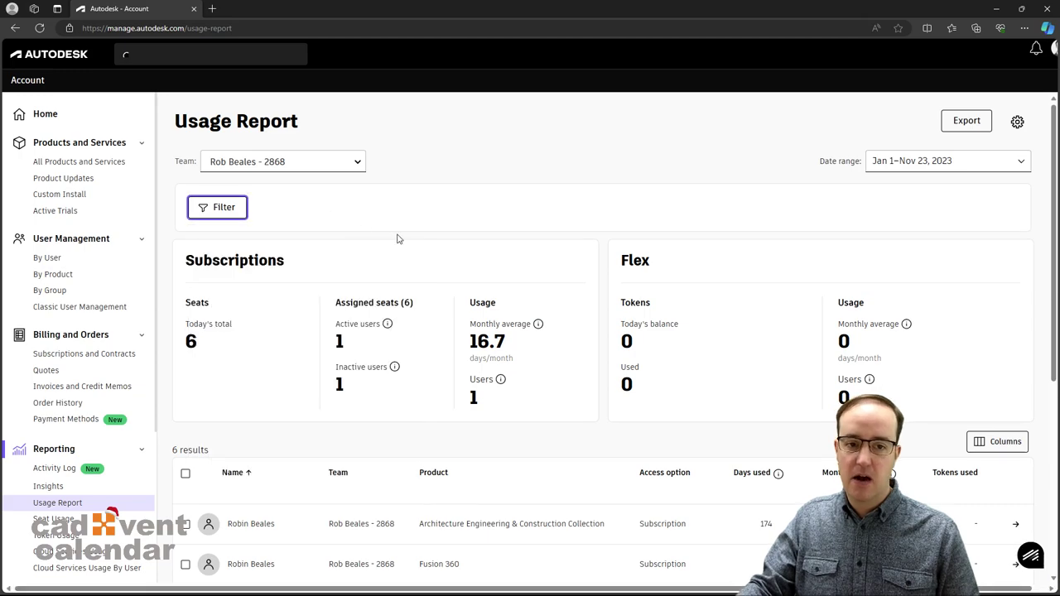
click(224, 207)
click(255, 220)
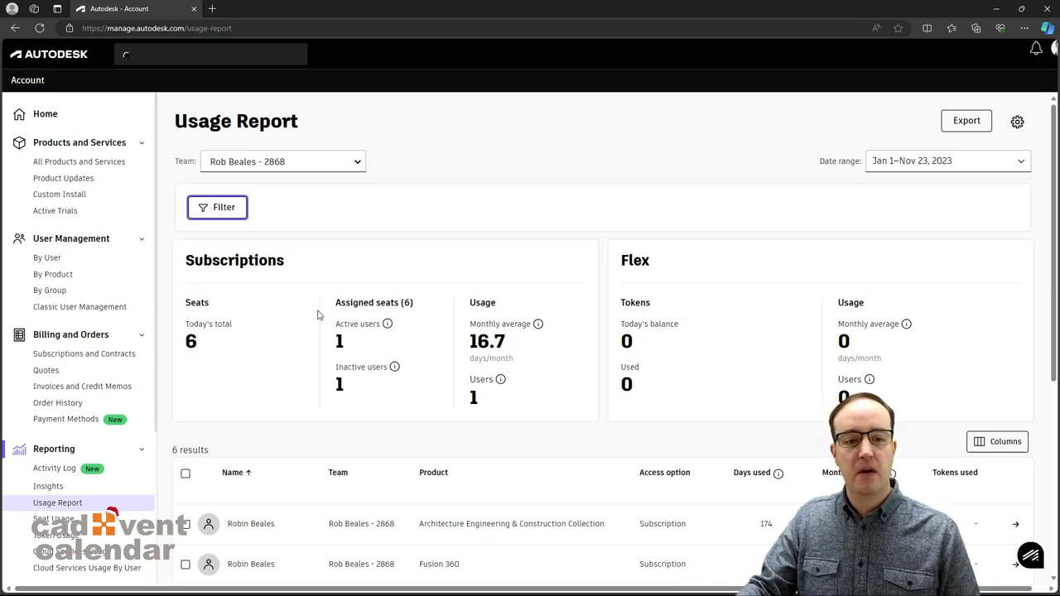
Step: Hide the Team, Access option and Tokens used columns in the usage results table
scroll(311, 306, down, 1)
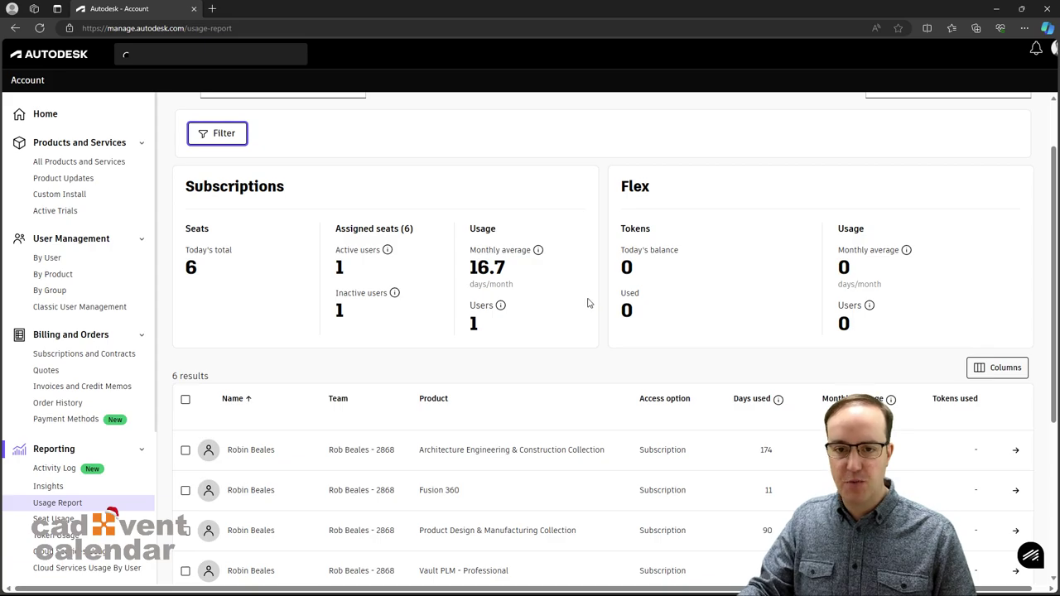
scroll(557, 262, down, 3)
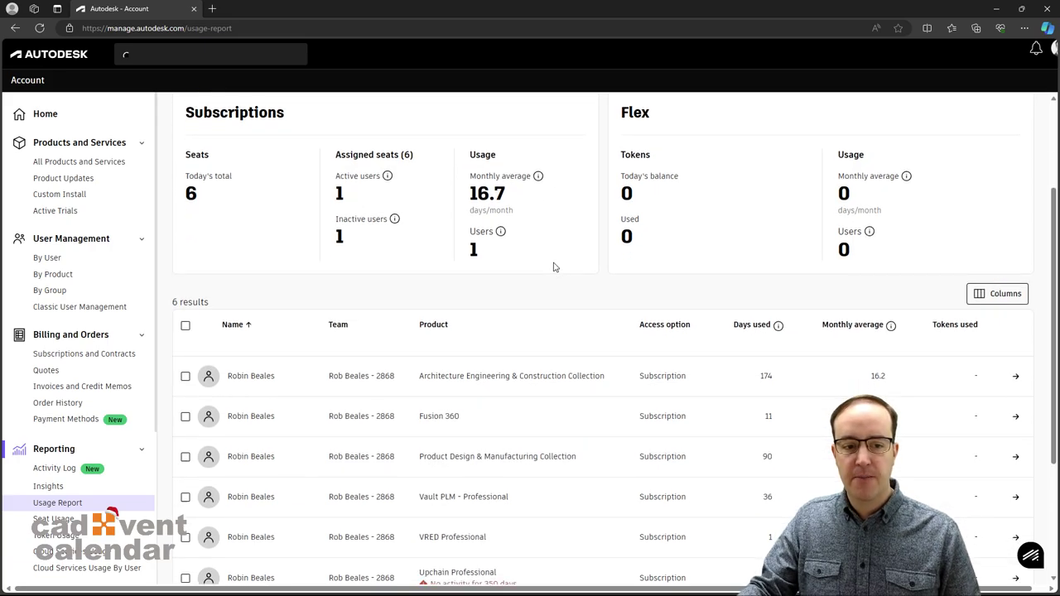
scroll(542, 260, up, 1)
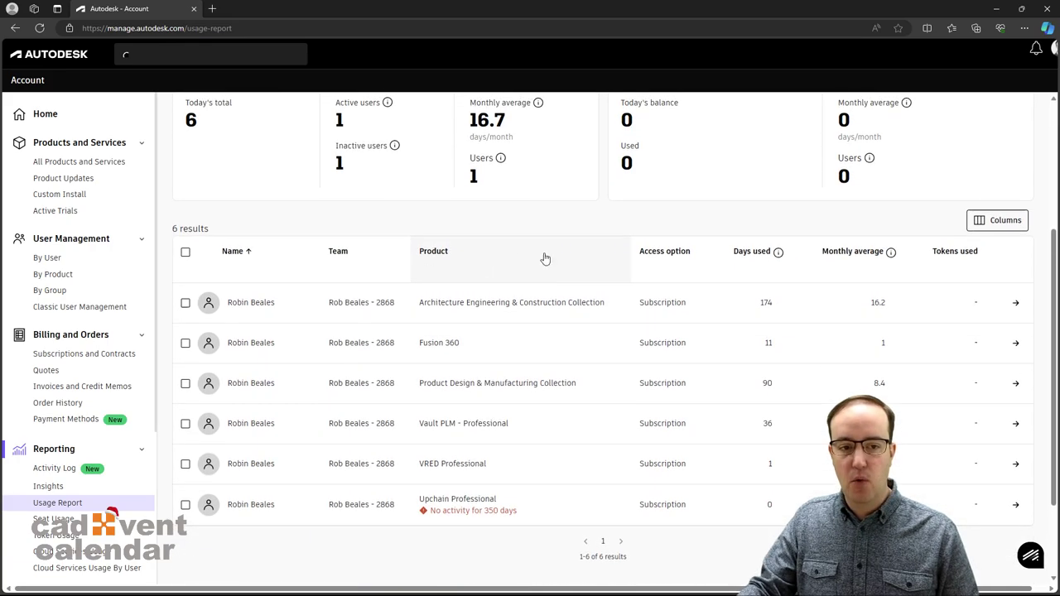
scroll(622, 310, up, 3)
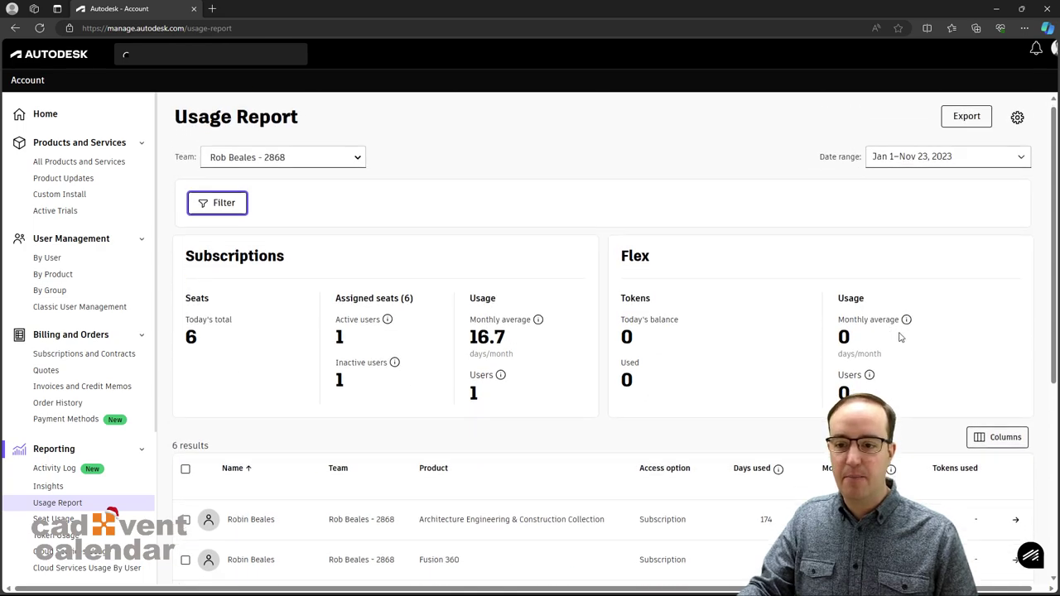
scroll(985, 373, down, 1)
click(994, 367)
scroll(973, 348, down, 1)
scroll(972, 348, down, 1)
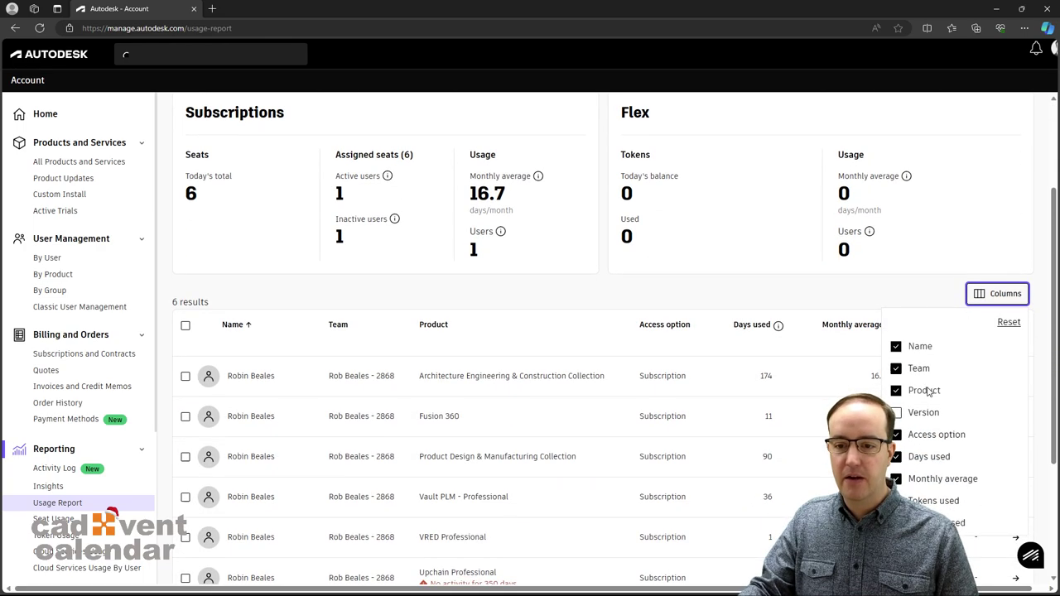
click(896, 369)
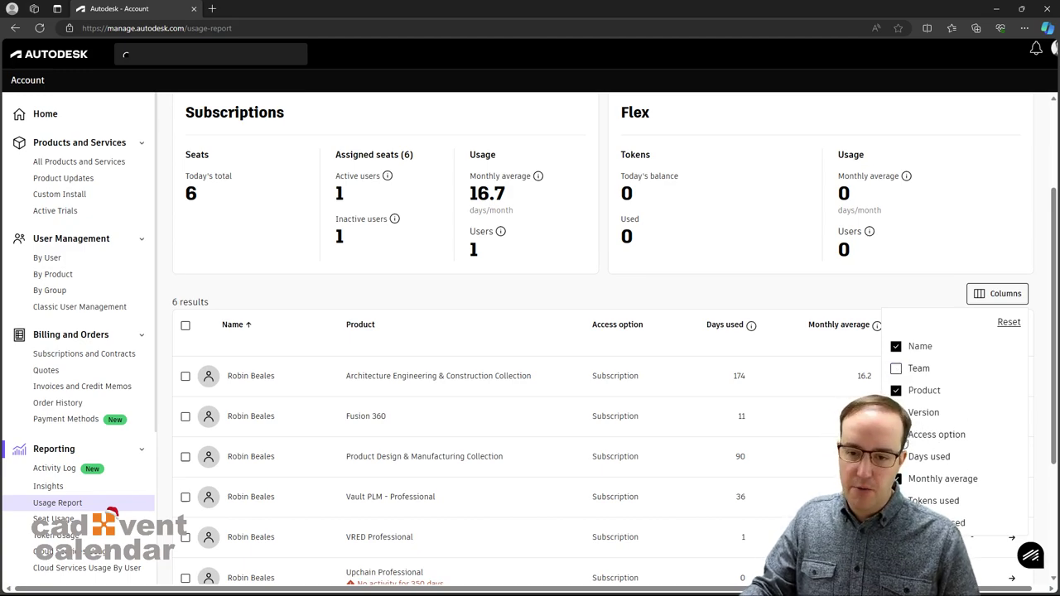
click(896, 435)
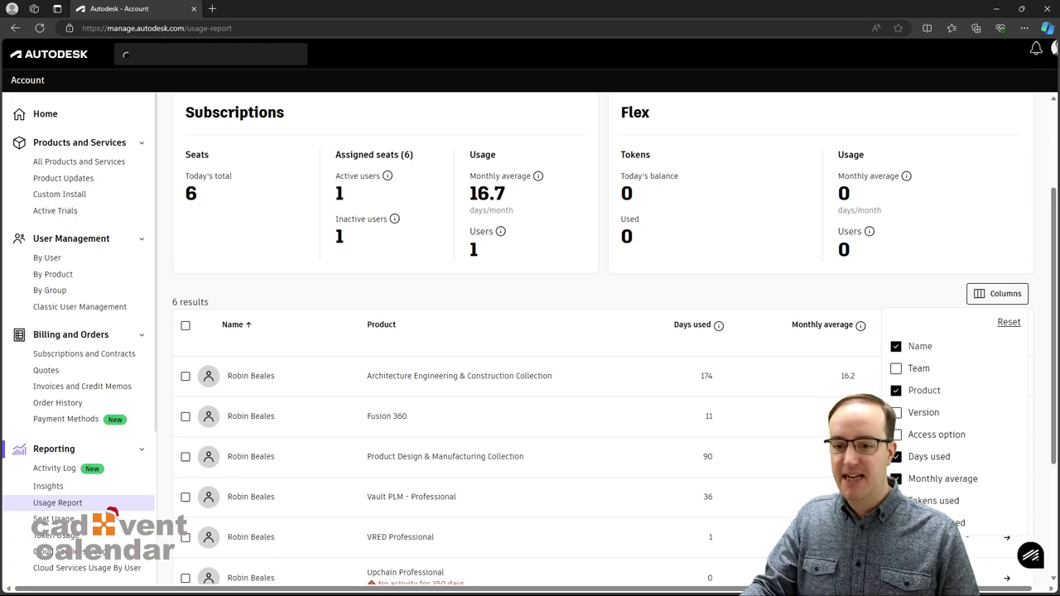
scroll(896, 456, down, 5)
scroll(896, 456, up, 4)
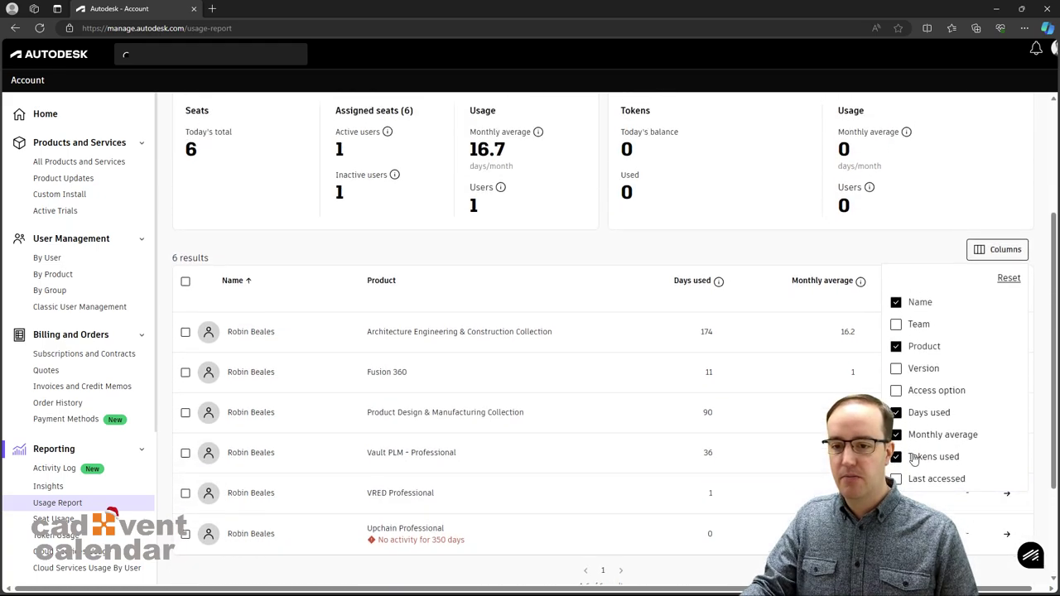
click(896, 457)
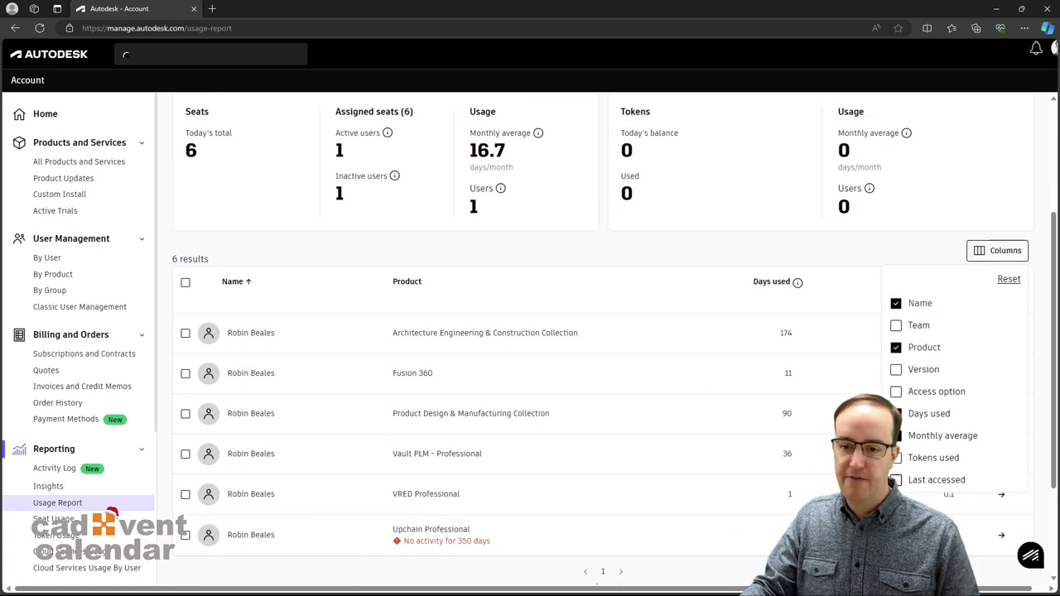
click(909, 261)
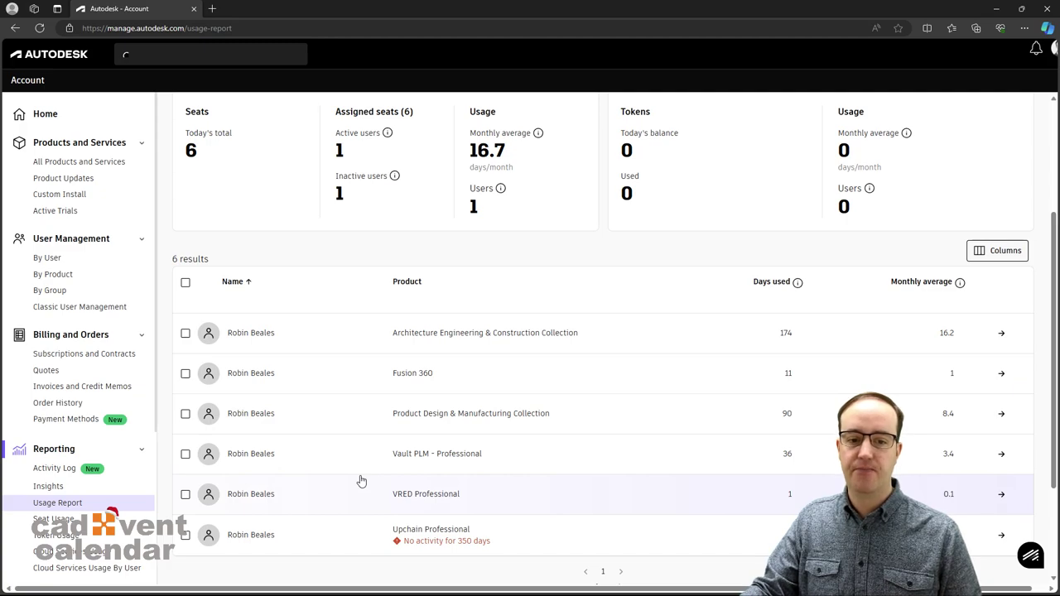
Step: Open the user's Architecture Engineering & Construction Collection usage details and examine the days used and monthly average per product
click(240, 336)
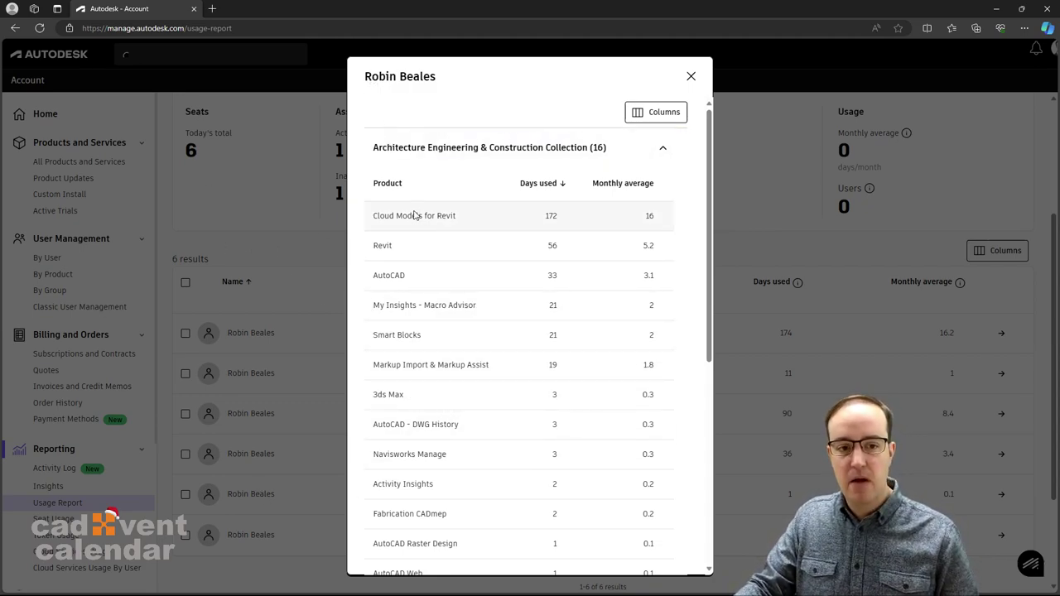
scroll(414, 229, down, 3)
scroll(418, 226, down, 3)
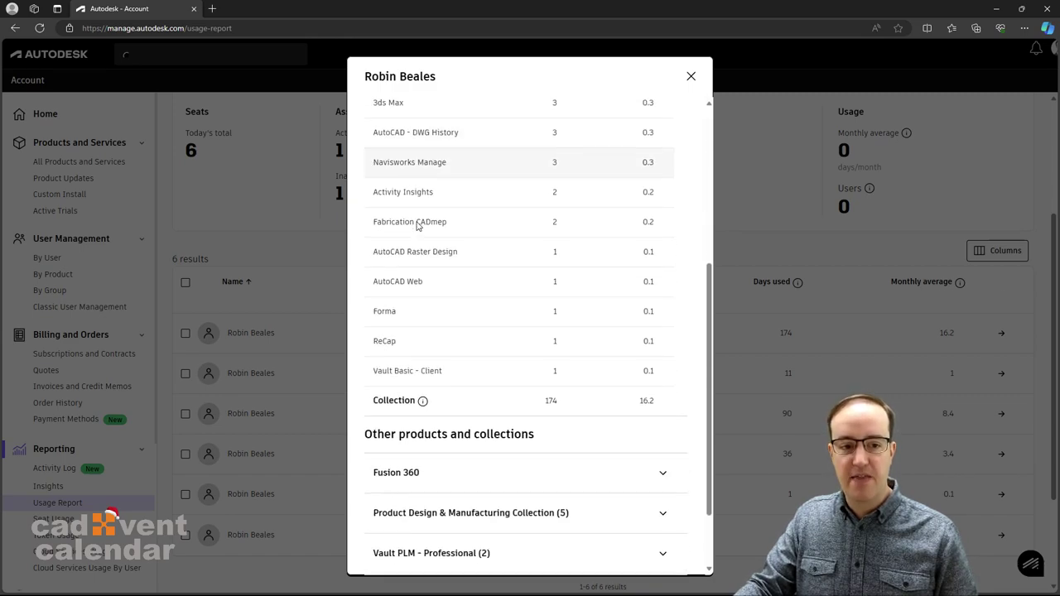
scroll(433, 281, up, 5)
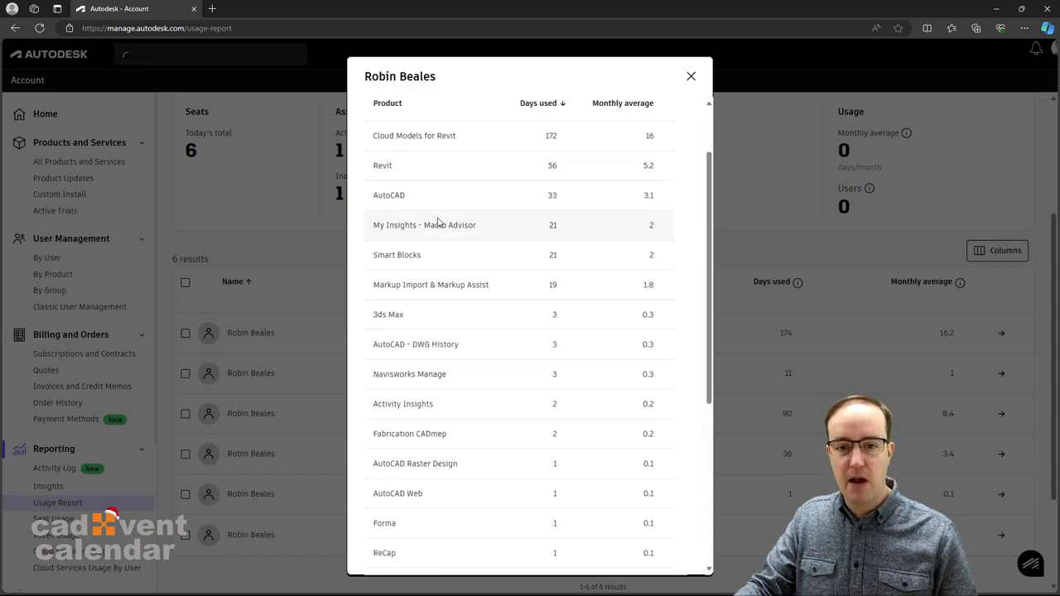
Step: Examine the Collection total's explanation and the Vault PLM - Professional product breakdown in the user's usage details, and close the details
scroll(440, 227, down, 3)
scroll(576, 427, down, 1)
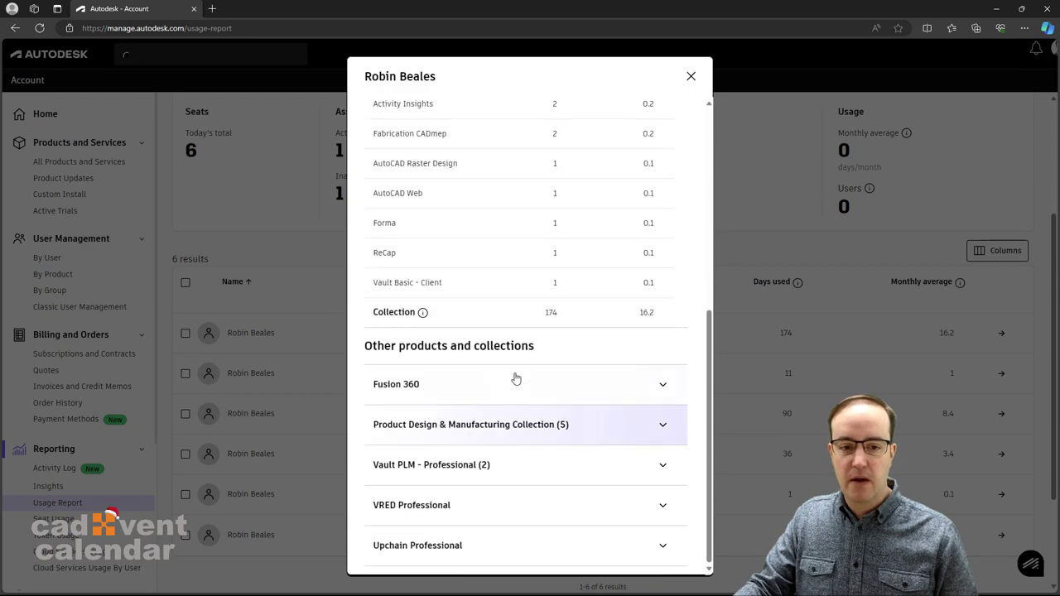
mouse_move(421, 313)
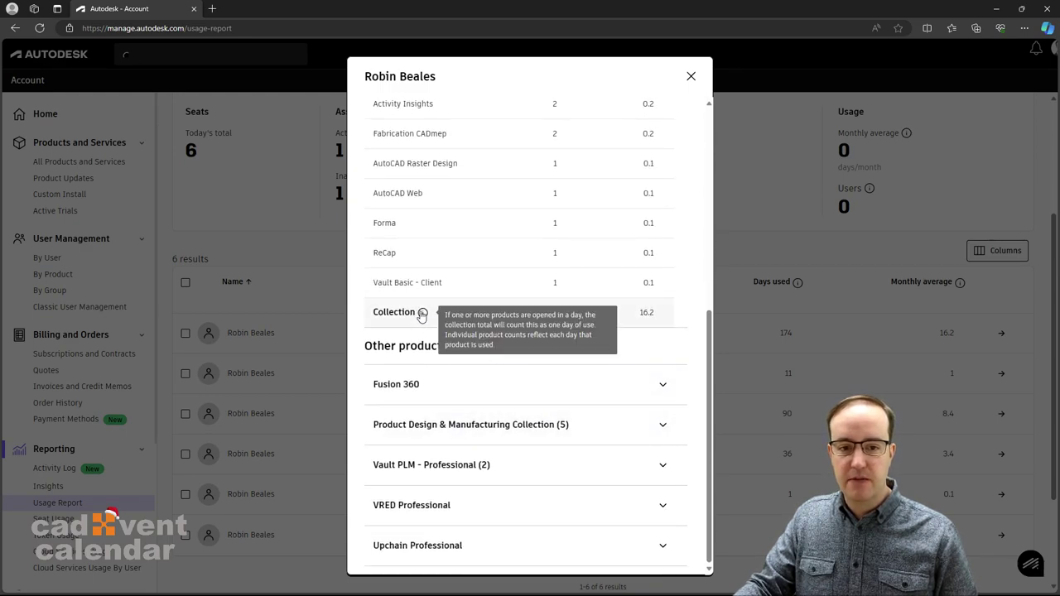
scroll(421, 313, up, 4)
scroll(485, 279, down, 4)
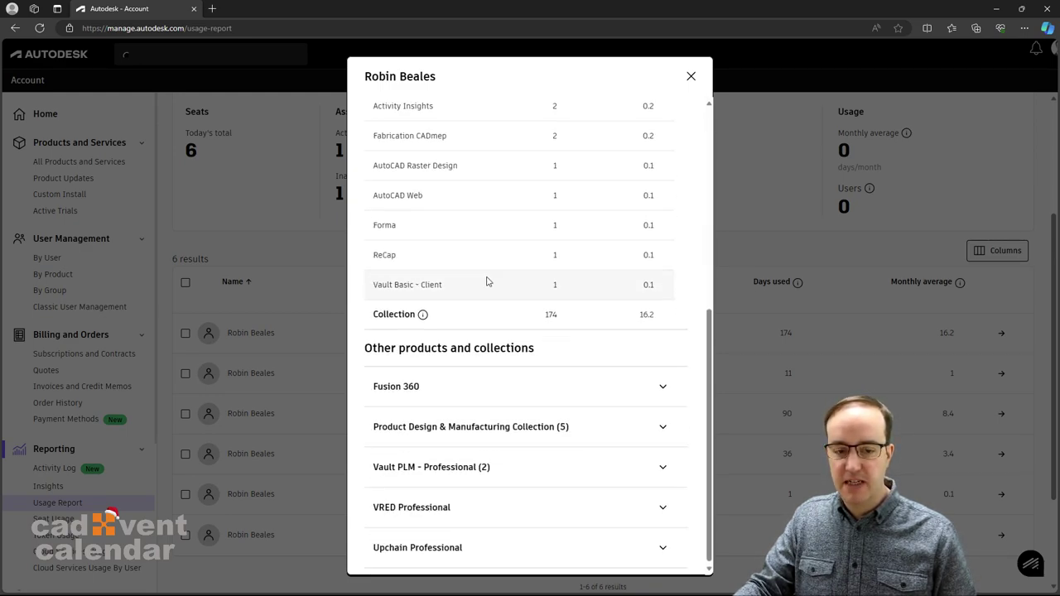
click(485, 466)
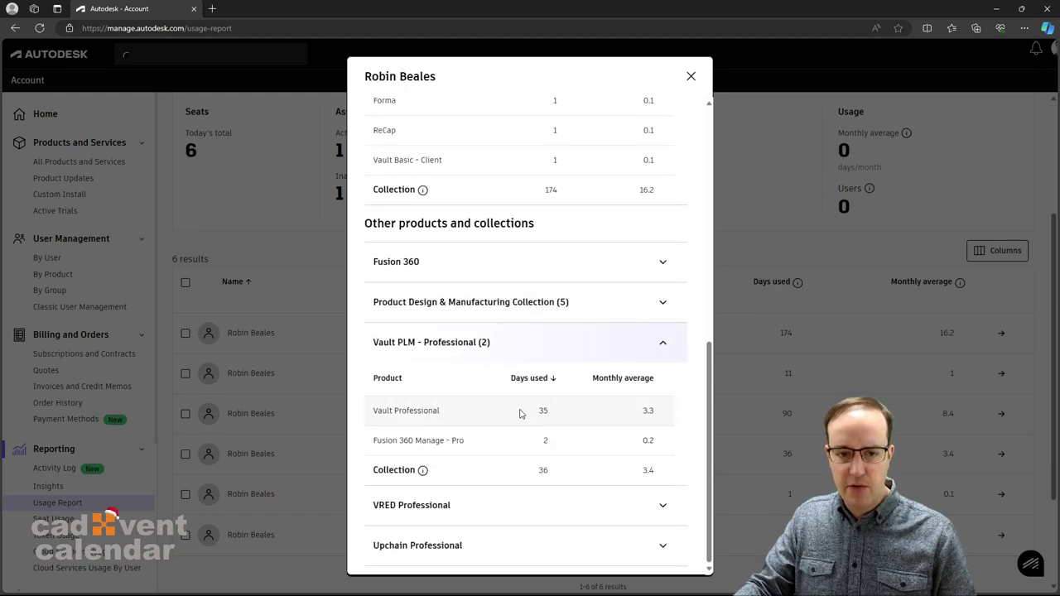
click(690, 76)
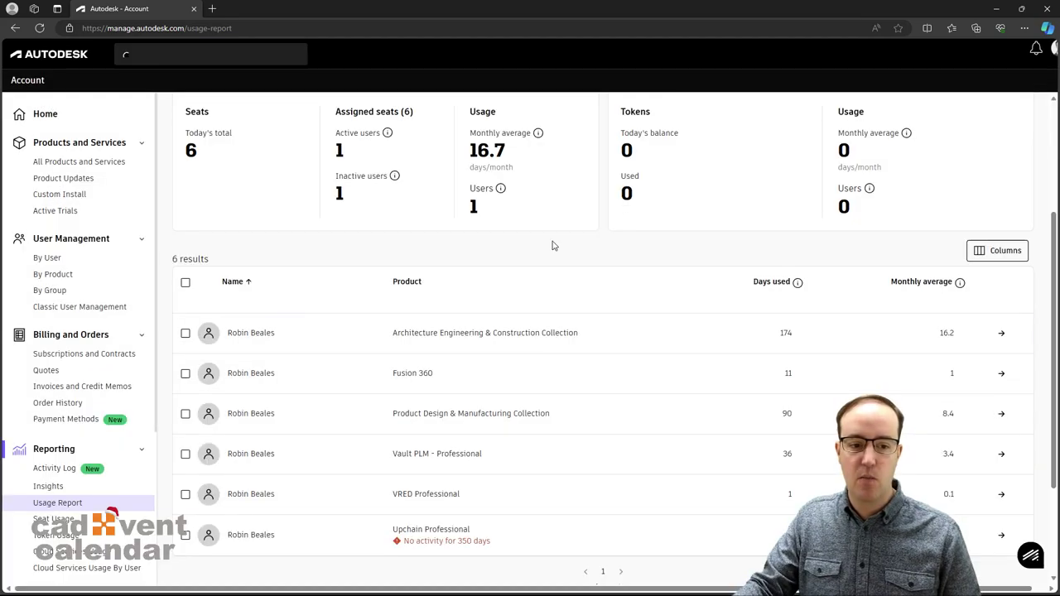
Step: Try selecting the Architecture Engineering & Construction Collection and Fusion 360 rows in the usage results, leaving both cleared
click(185, 334)
click(184, 374)
click(183, 412)
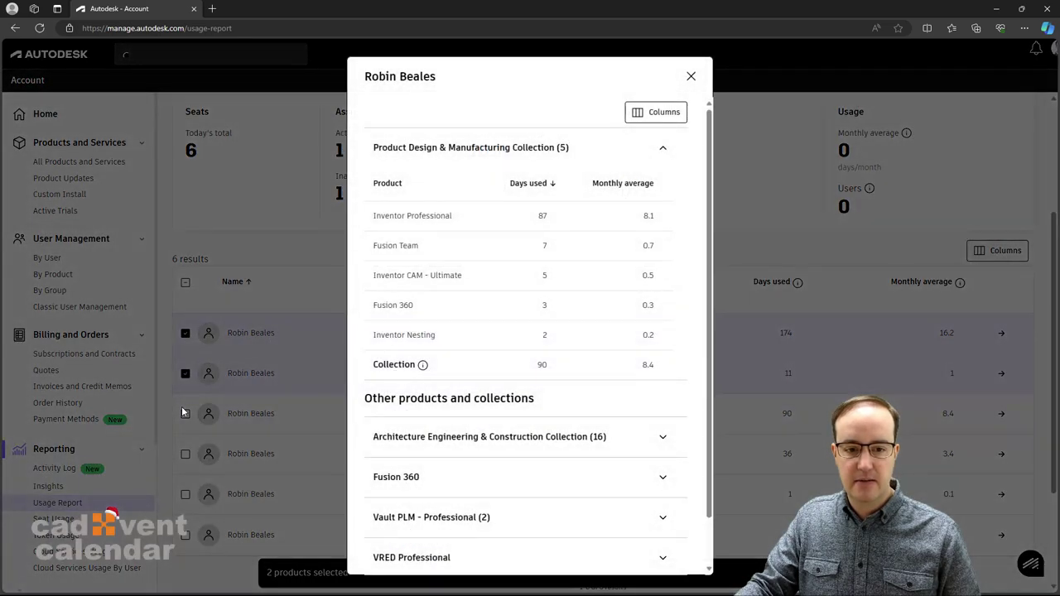
click(691, 76)
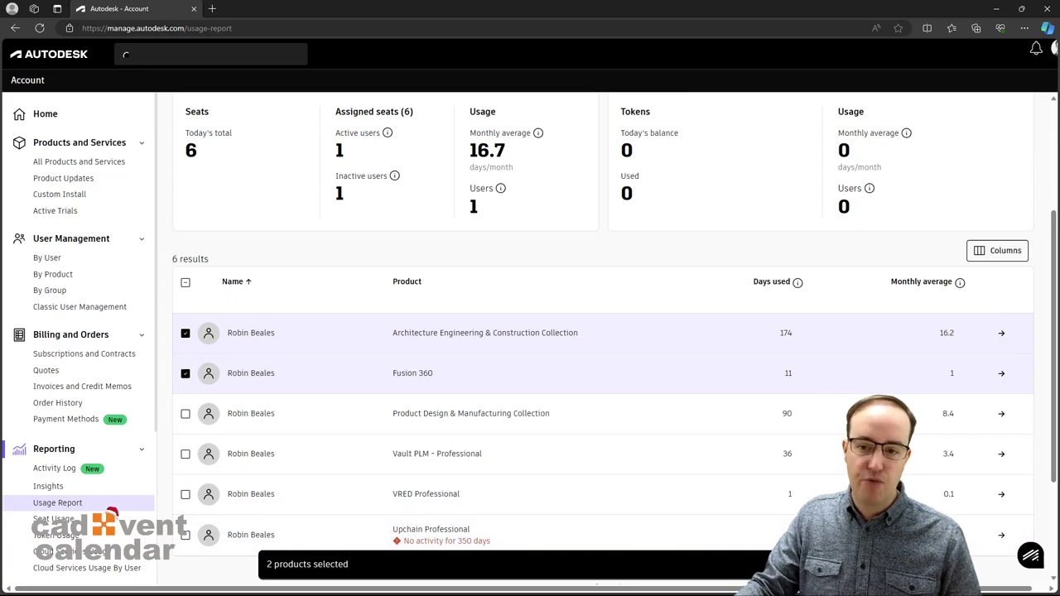
click(185, 373)
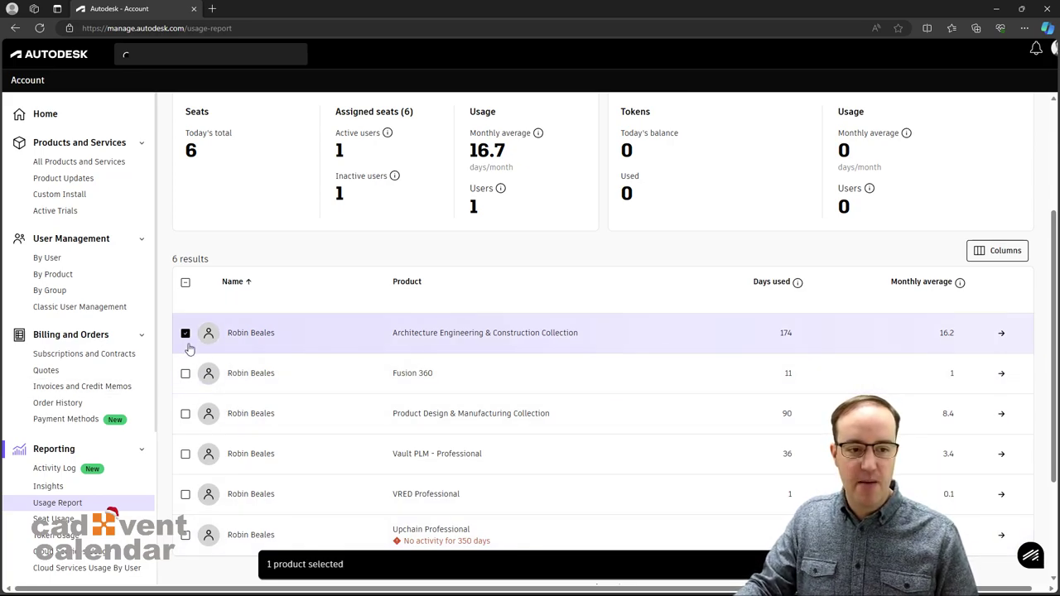
click(189, 350)
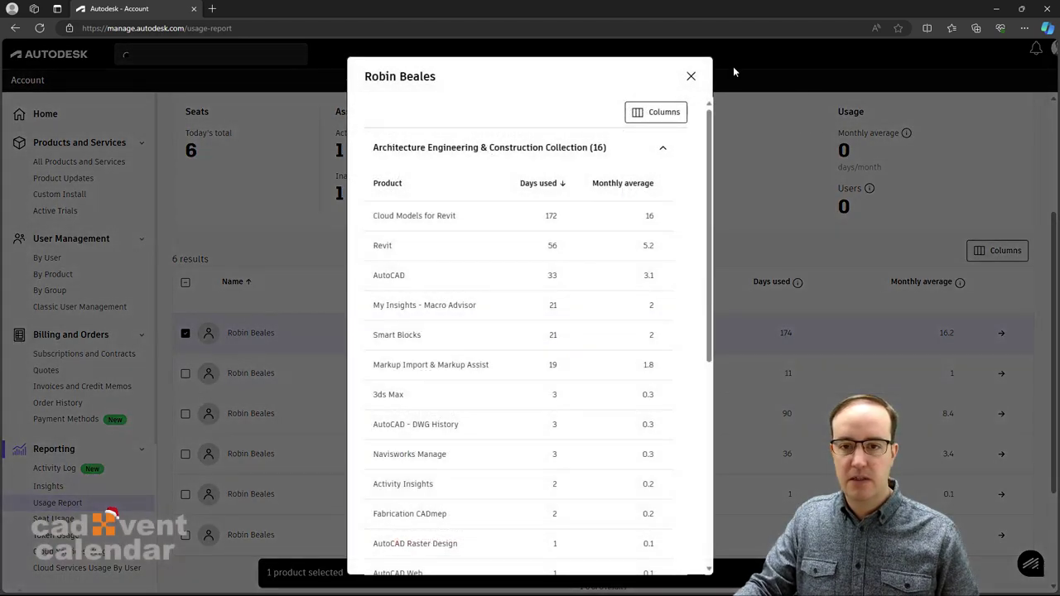
click(693, 78)
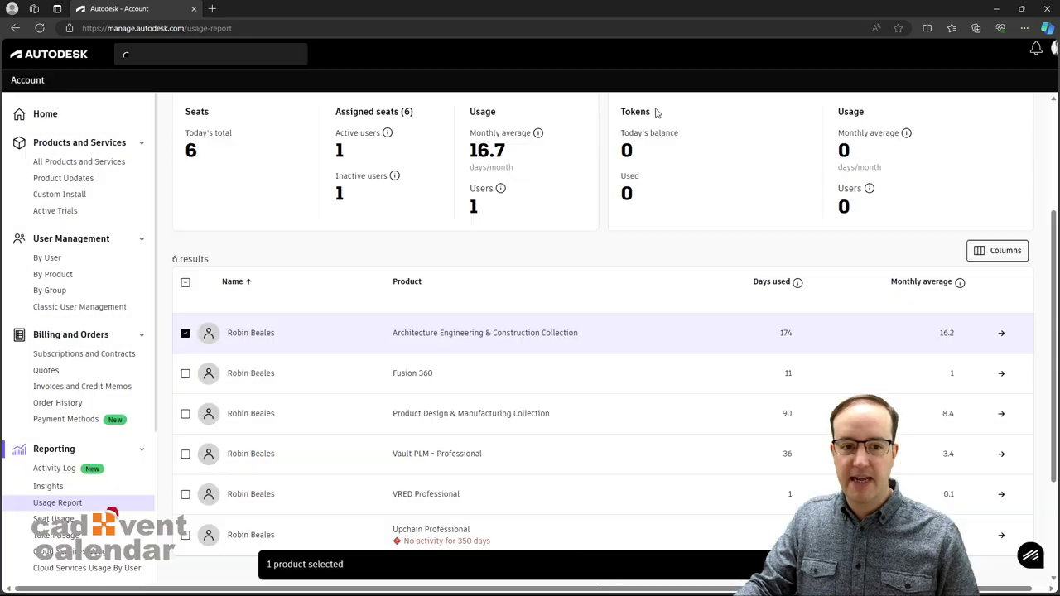
click(476, 332)
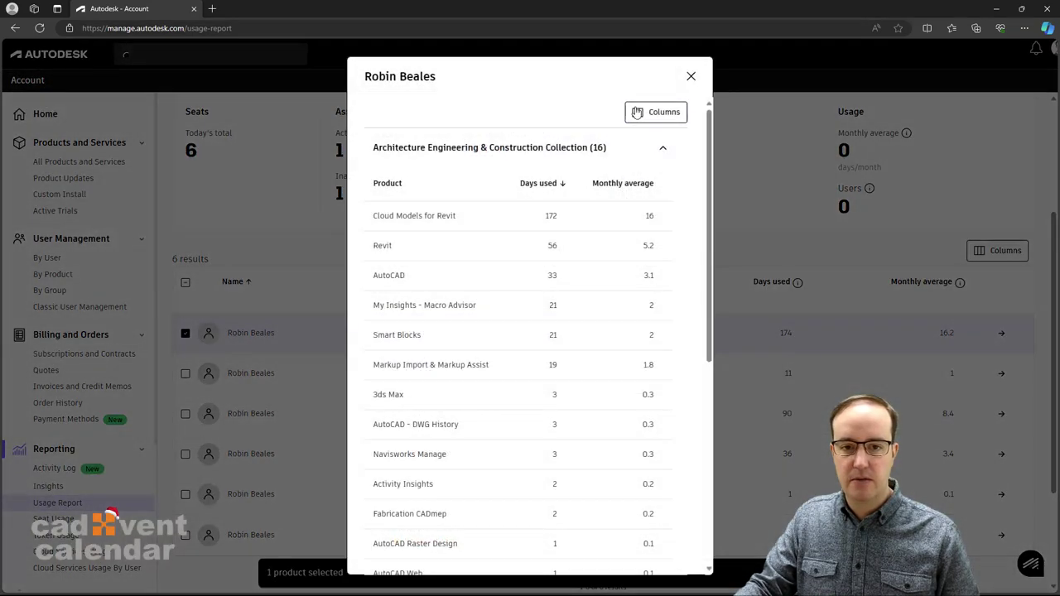
click(690, 76)
click(185, 333)
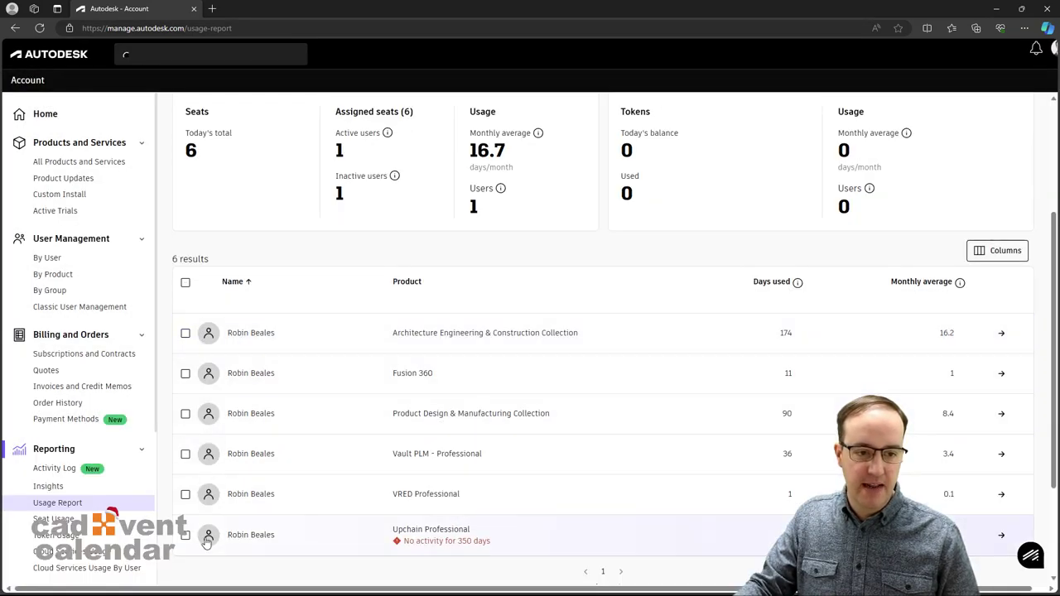
Step: Try selecting the VRED Professional row and the Upchain Professional row one after the other, leaving both cleared
click(186, 494)
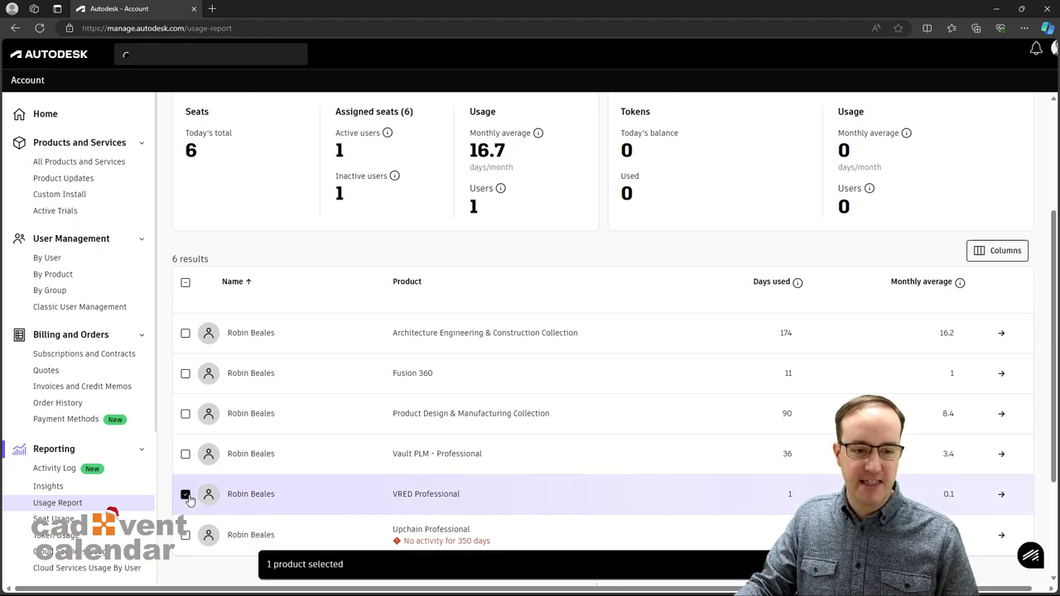
click(186, 494)
click(185, 535)
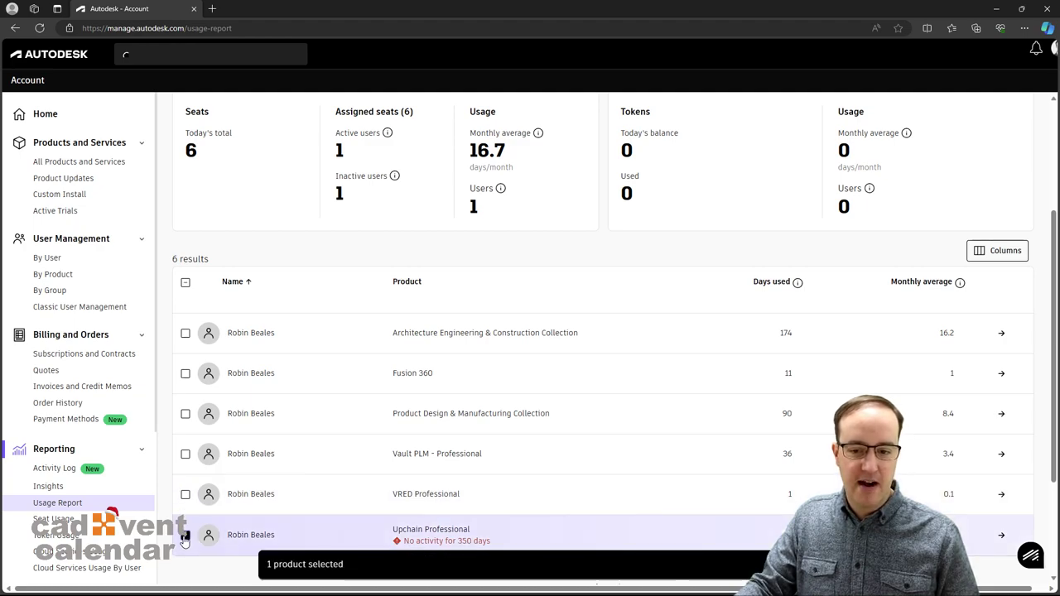
scroll(404, 419, down, 2)
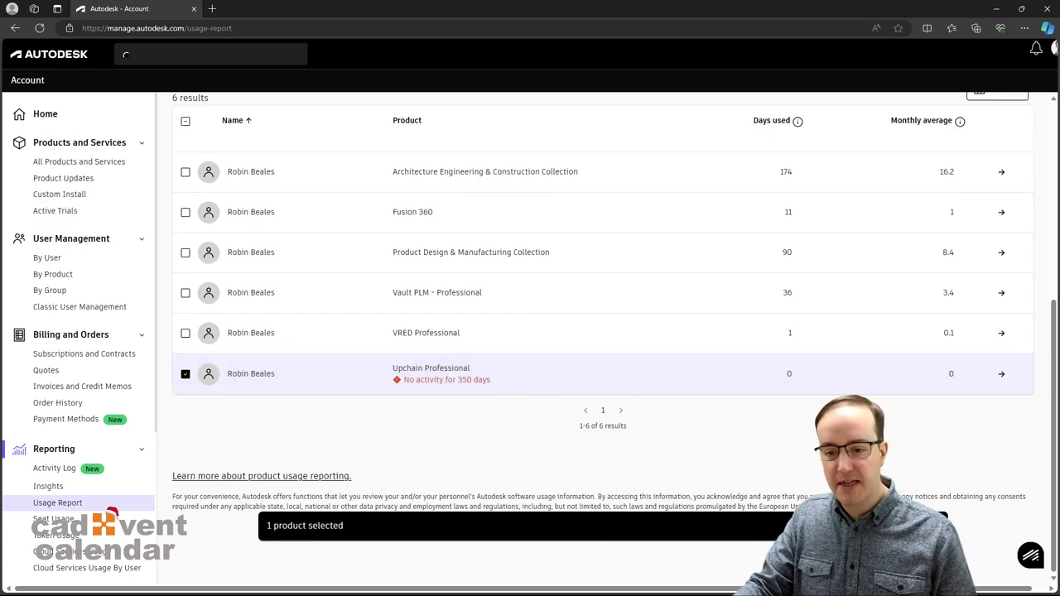
click(186, 374)
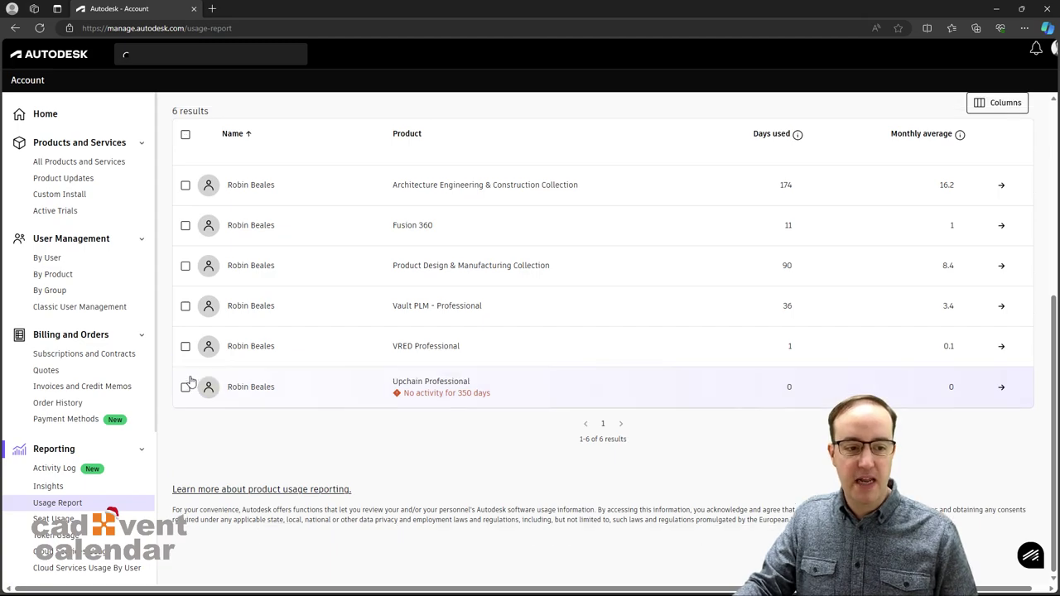
Step: Open the Seat Usage report and view its breakdowns by product and by user
click(53, 519)
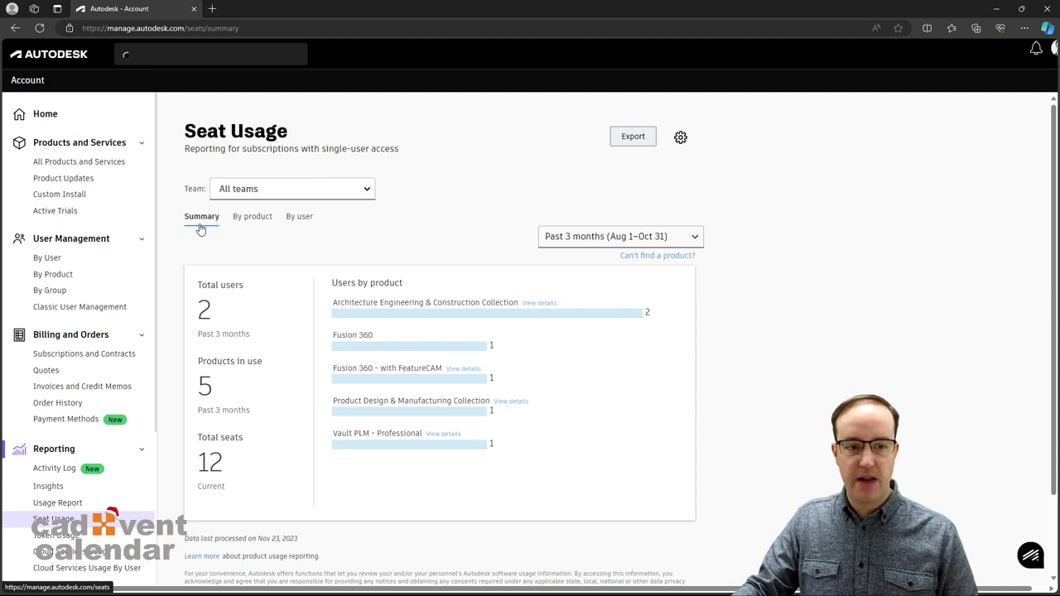
click(257, 219)
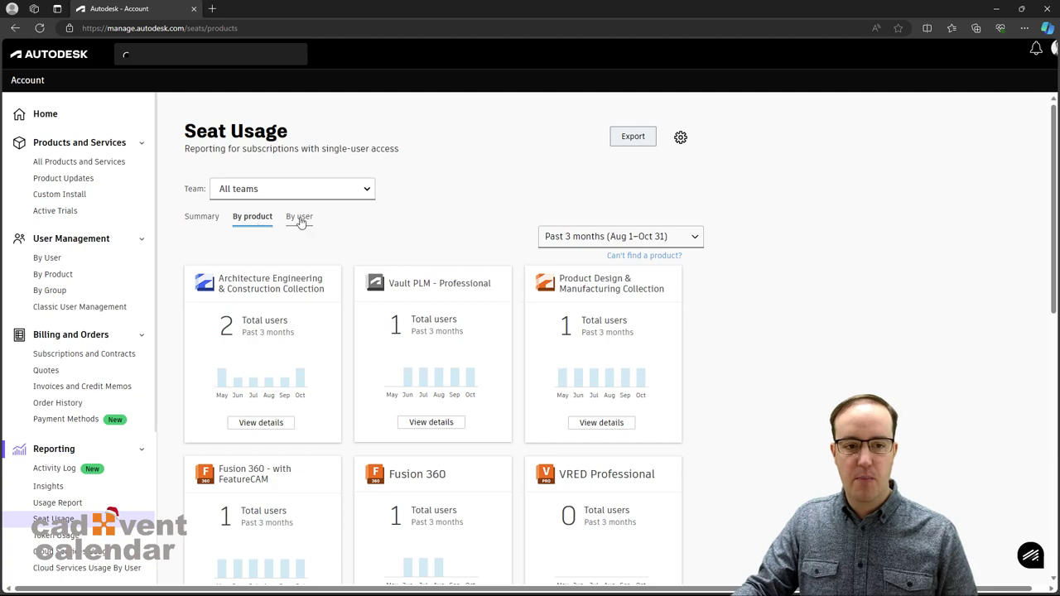
click(300, 219)
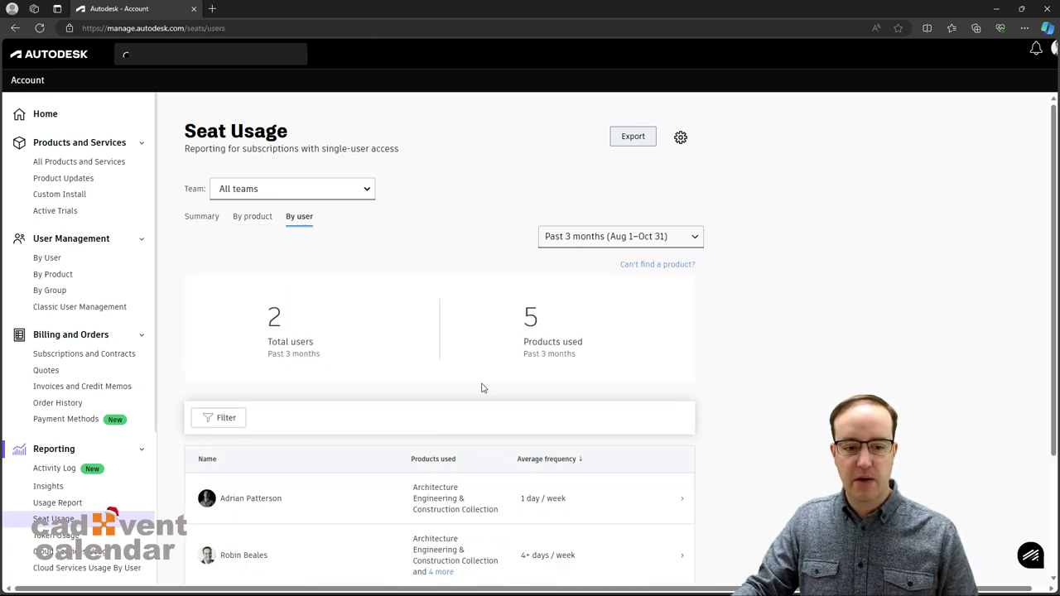
Step: Examine the weekly usage charts per product for the user averaging 4+ days / week, and return to the user list
click(313, 555)
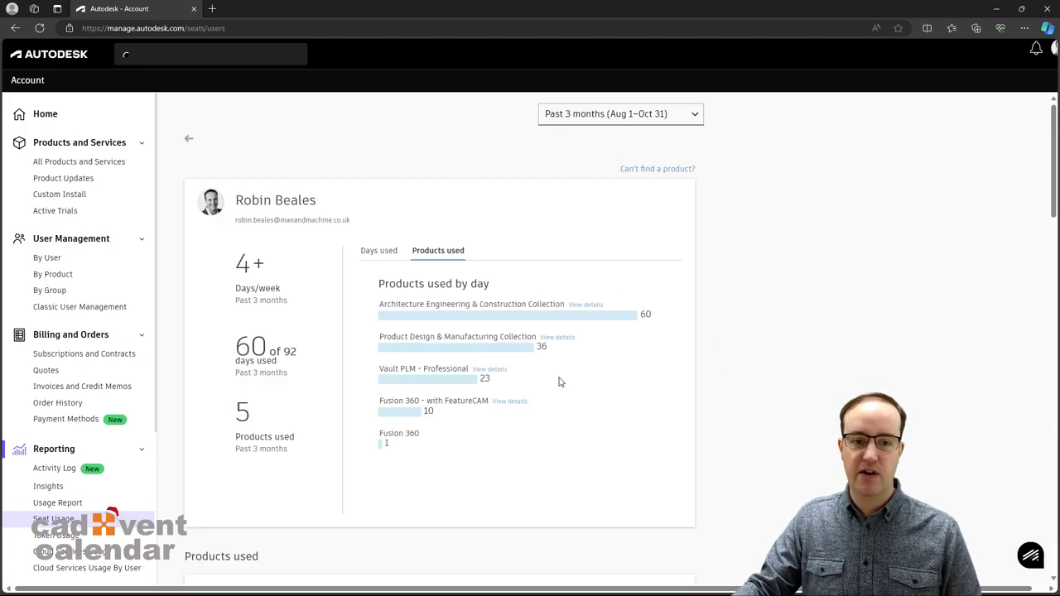
scroll(558, 381, down, 6)
scroll(556, 381, up, 1)
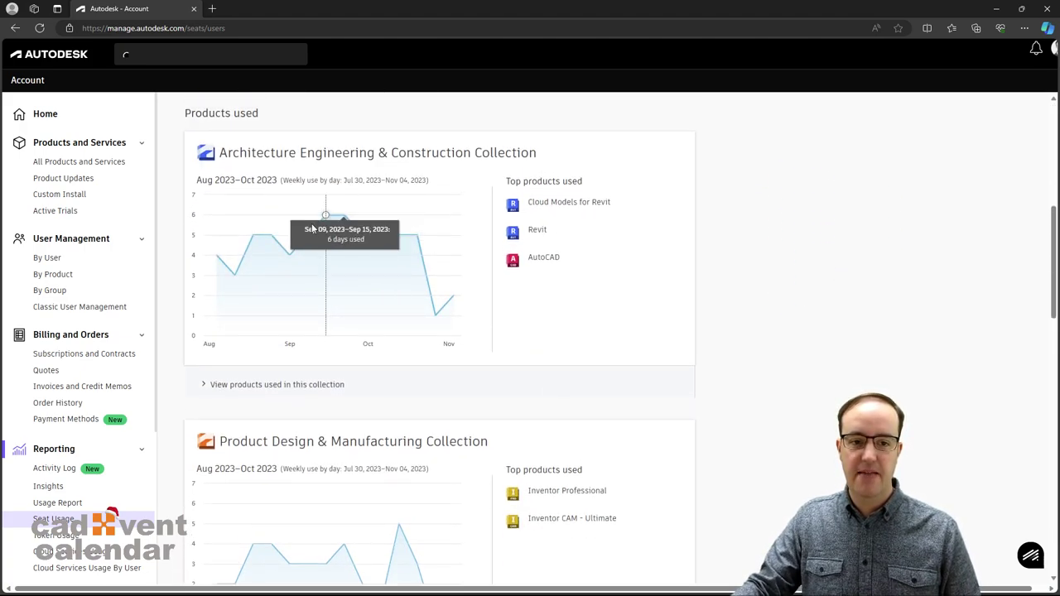
scroll(431, 237, down, 3)
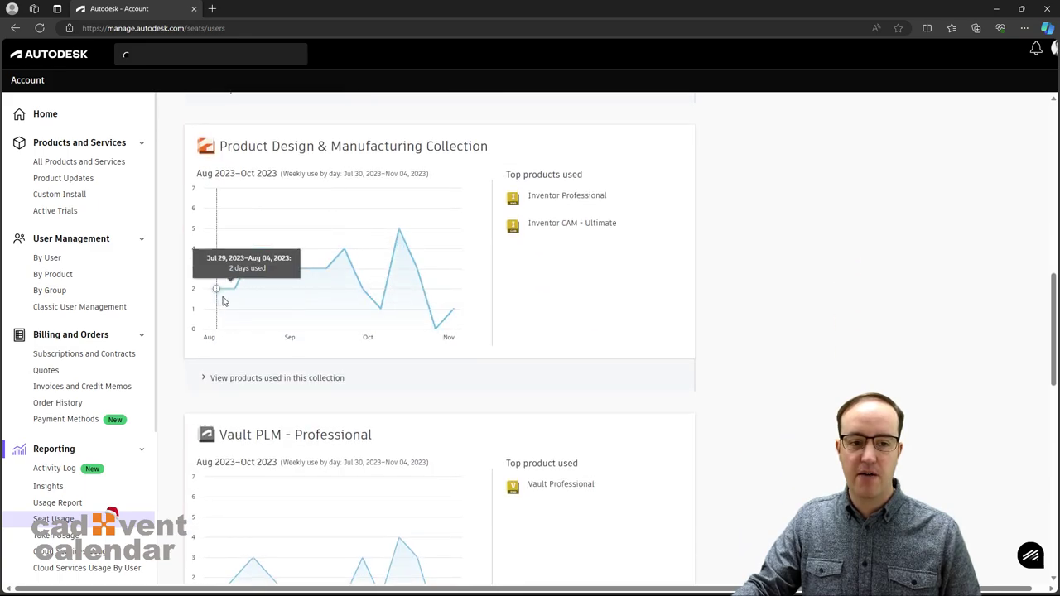
scroll(269, 293, down, 3)
scroll(373, 302, down, 6)
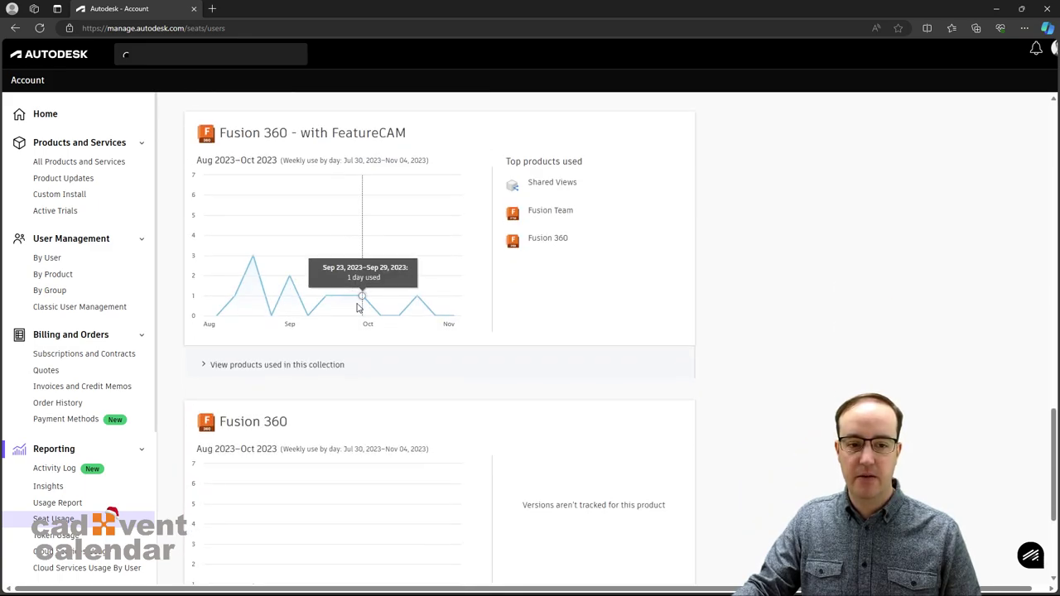
scroll(415, 356, up, 15)
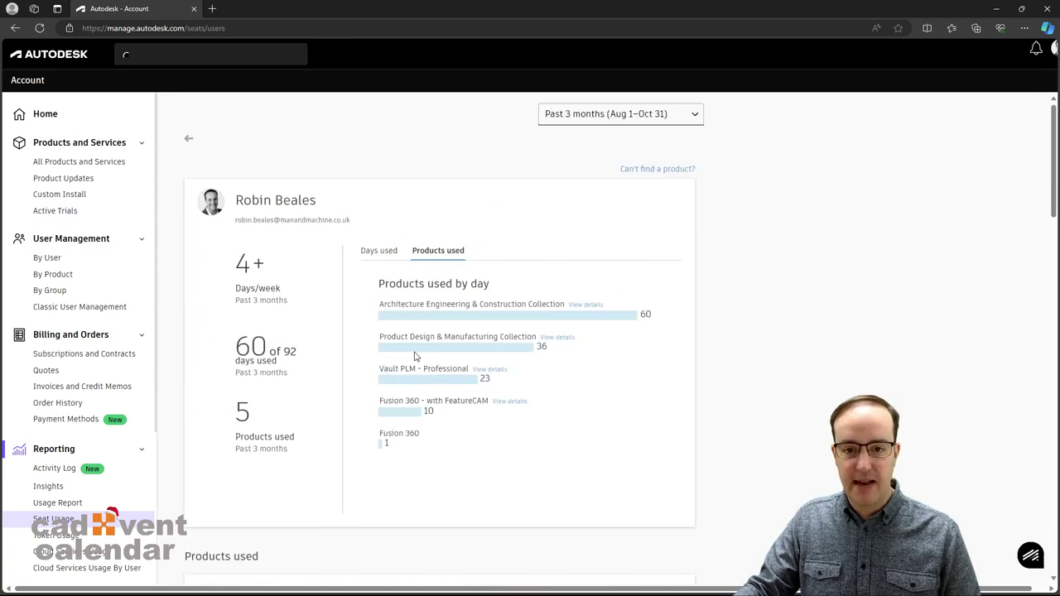
click(188, 139)
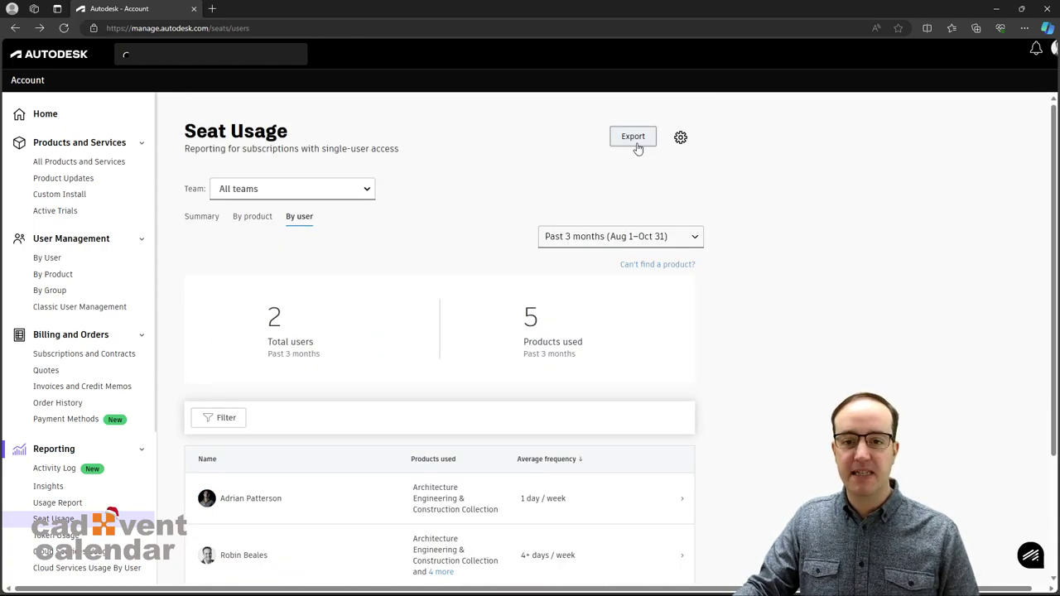
Step: Open the Seat Usage report settings, close them without changes, and view the user list
click(680, 138)
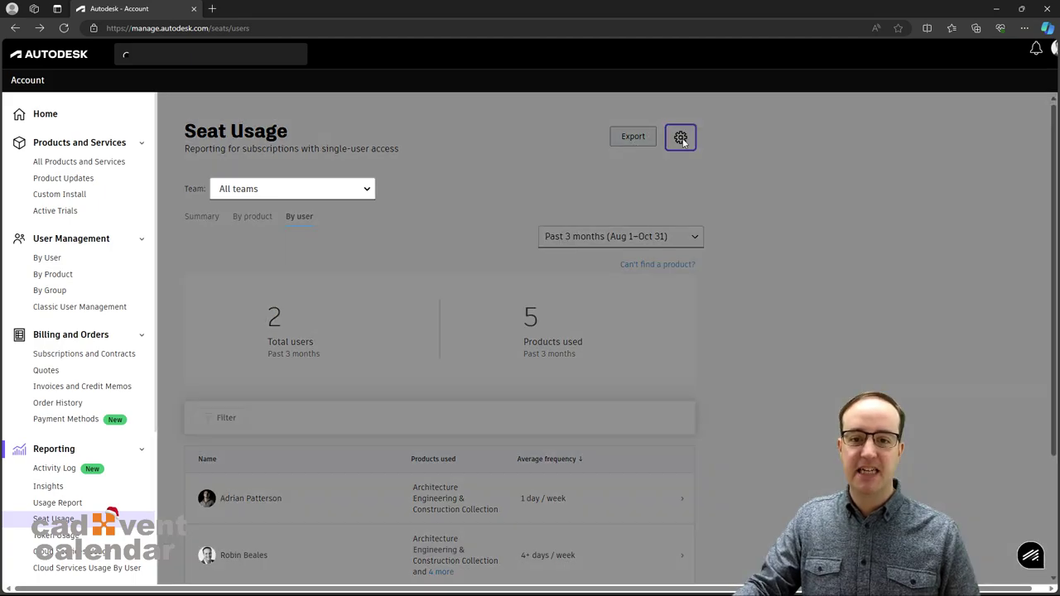
click(672, 126)
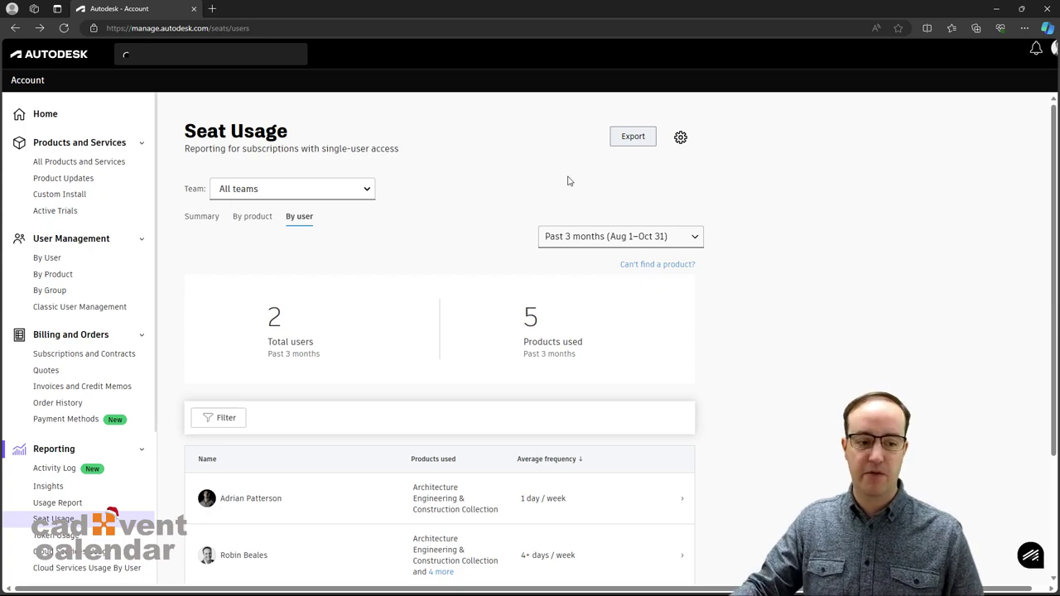
scroll(394, 292, down, 1)
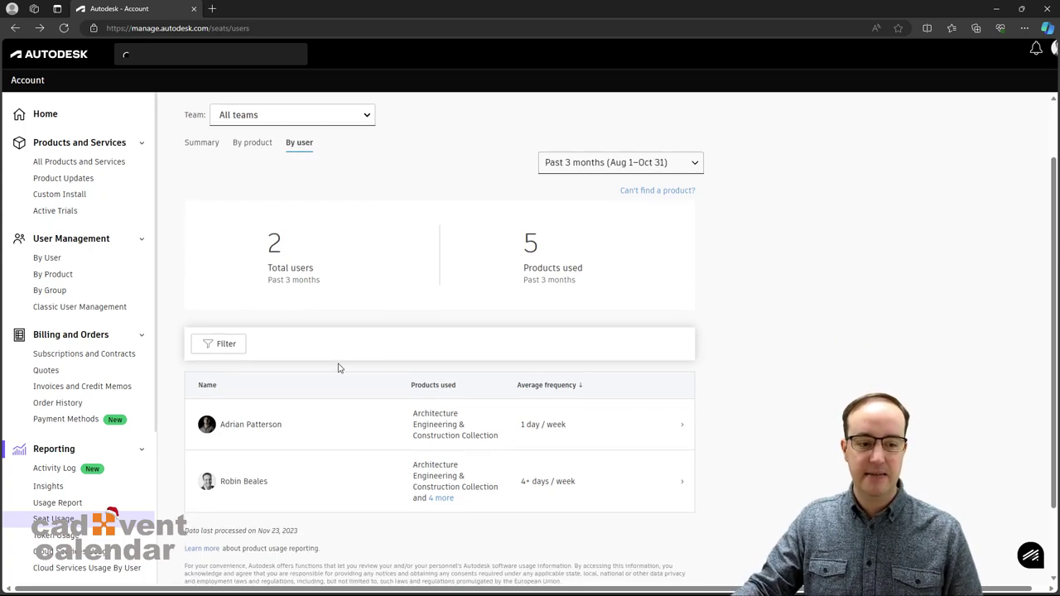
Step: View the Activity Log, Insights and Usage Report pages in turn, and go back to Seat Usage
click(57, 470)
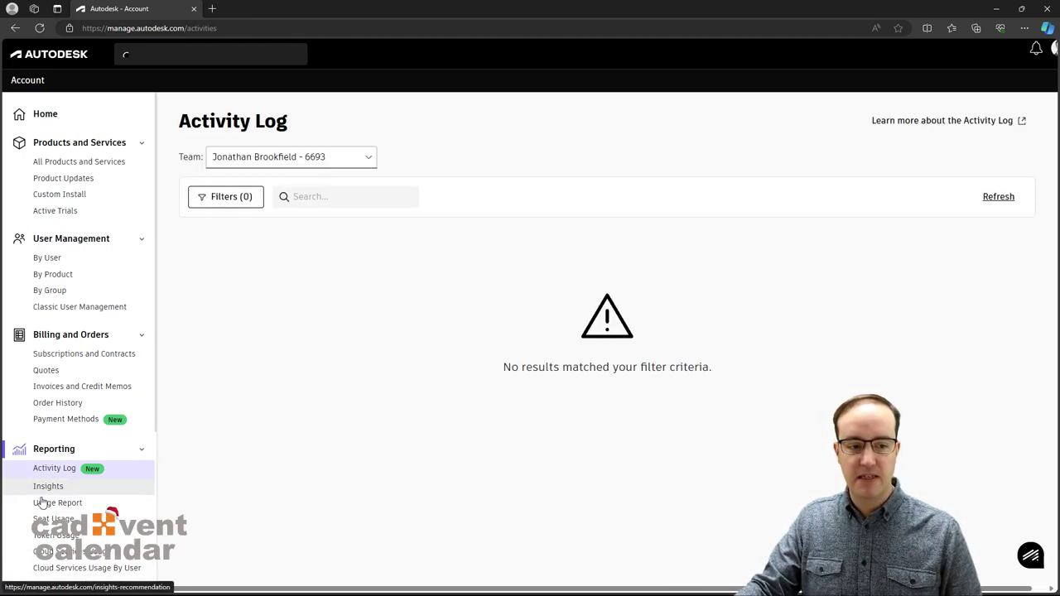
click(106, 485)
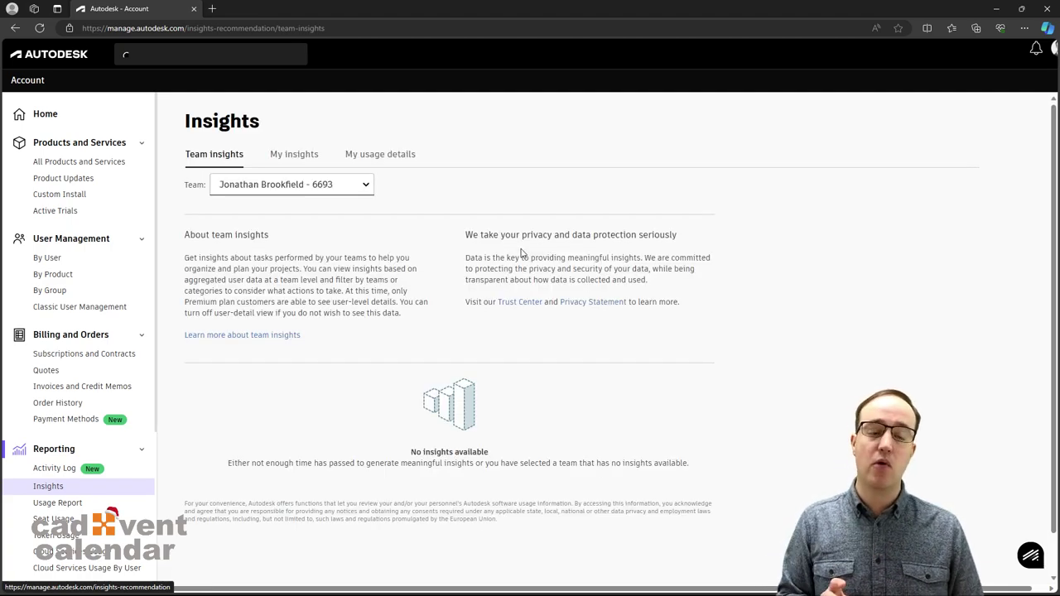
click(76, 507)
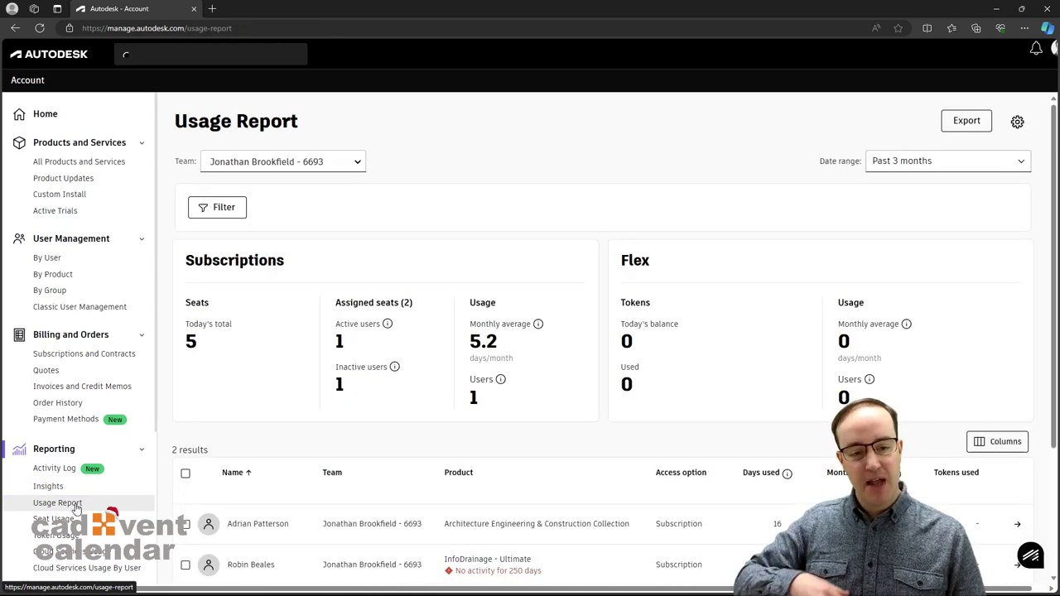
click(73, 519)
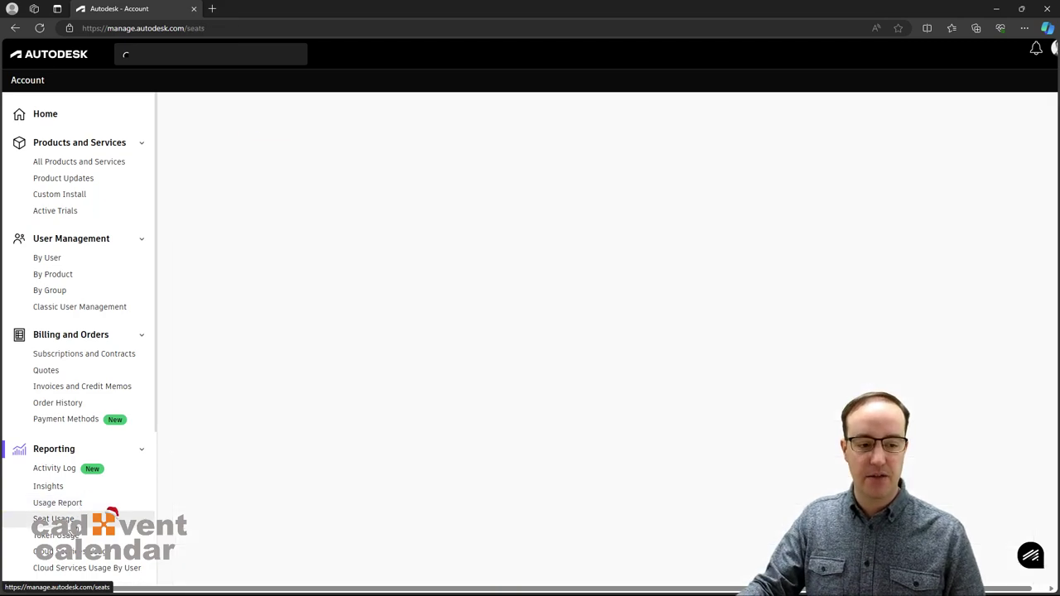